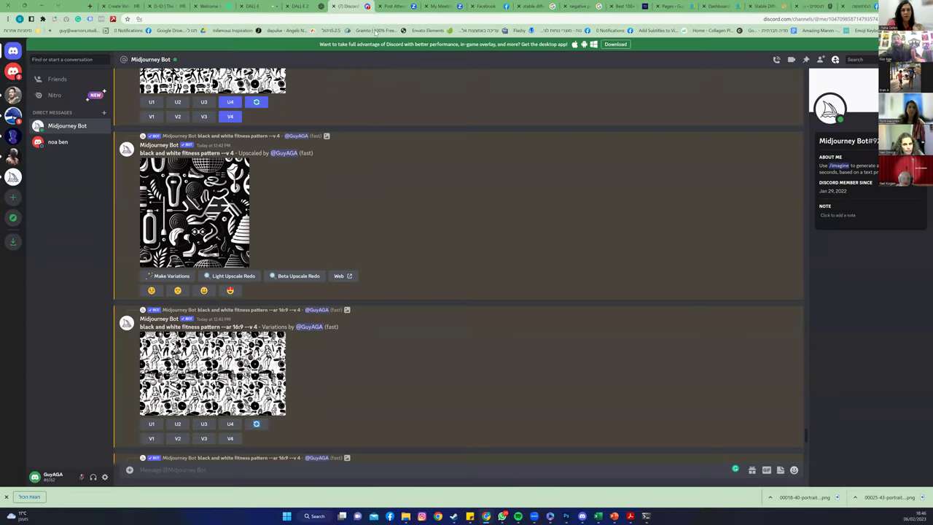
Look back through the Midjourney Bot conversation, examining earlier generations from the fitness patterns to the Pixar-style portraits, retro photos and pool images
scroll(230, 211, up, 5)
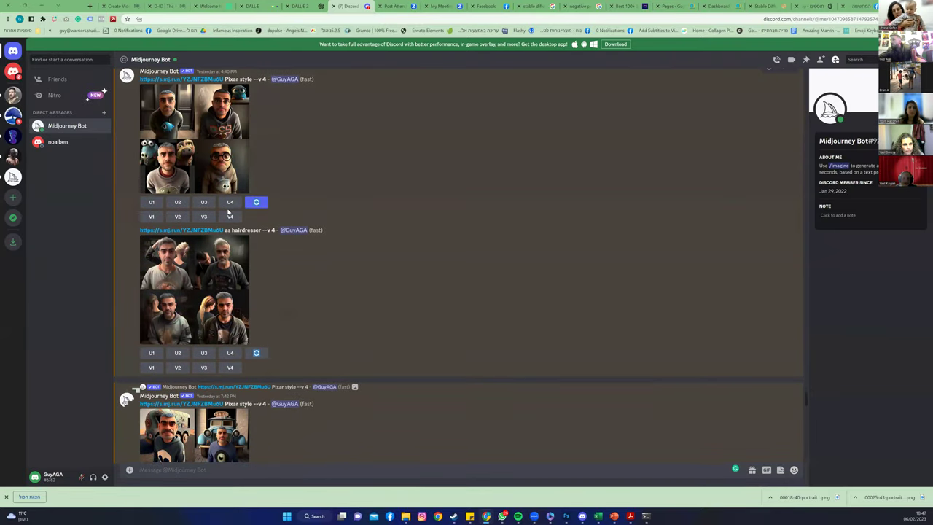
scroll(383, 204, up, 1)
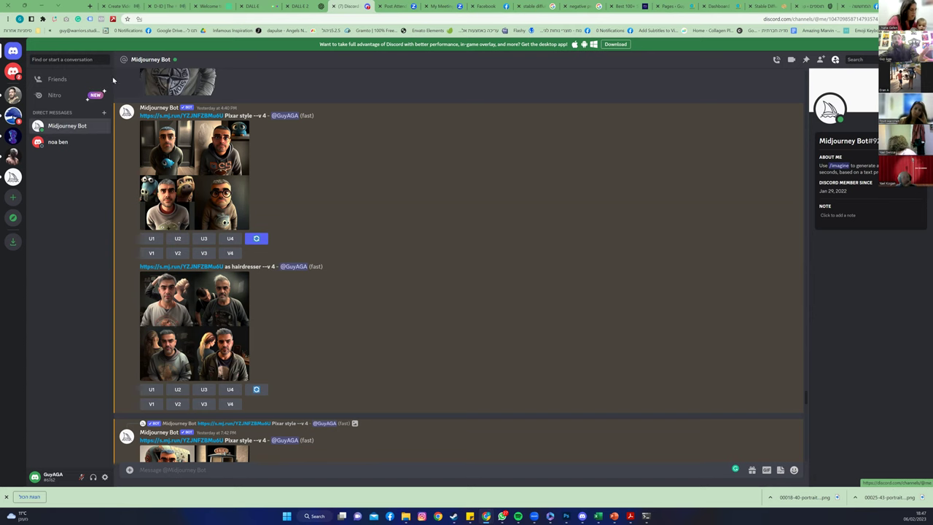
scroll(121, 79, down, 15)
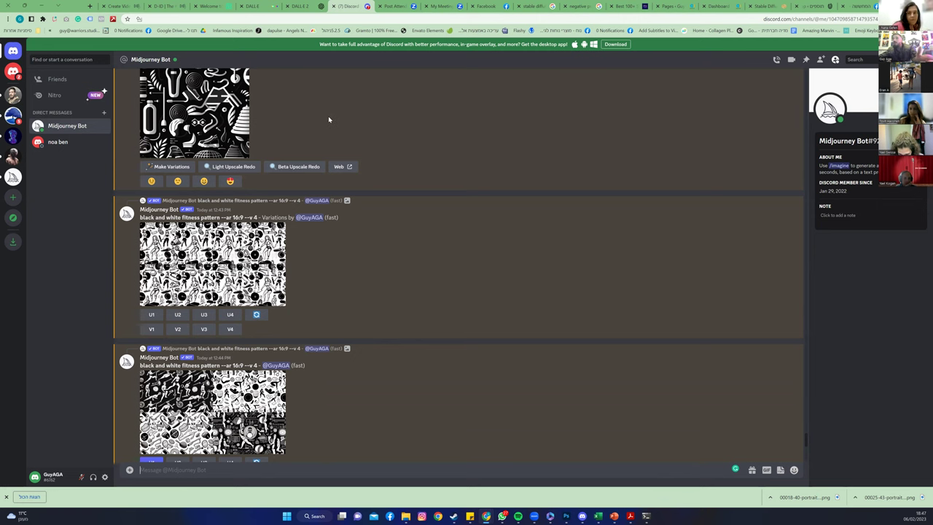
scroll(352, 137, up, 15)
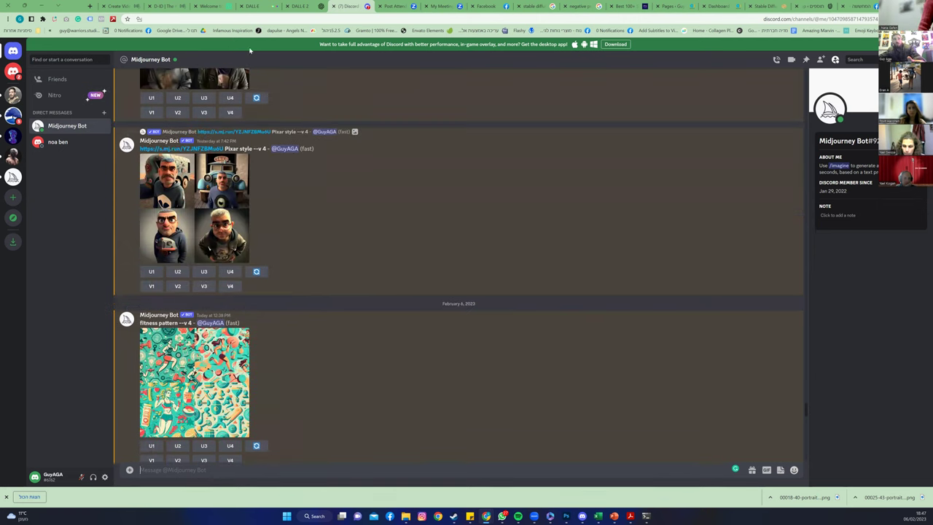
scroll(312, 73, up, 5)
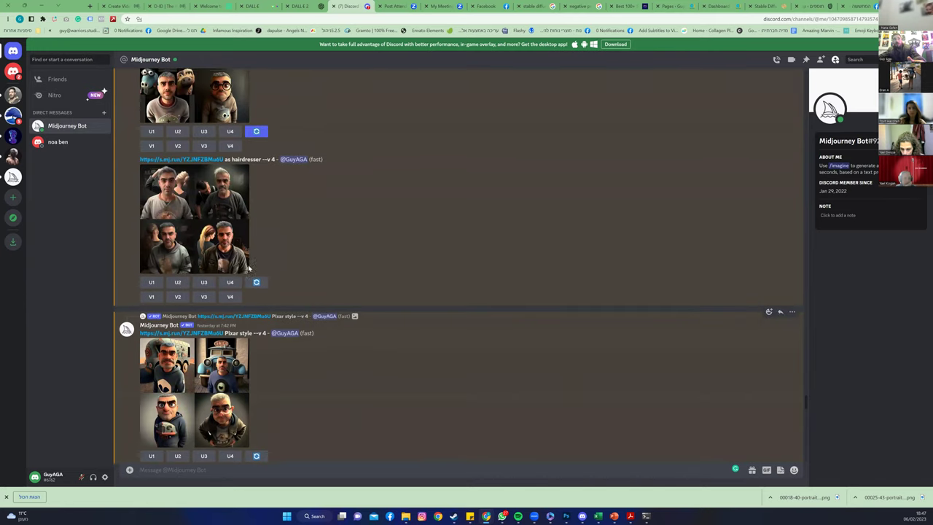
scroll(249, 268, up, 10)
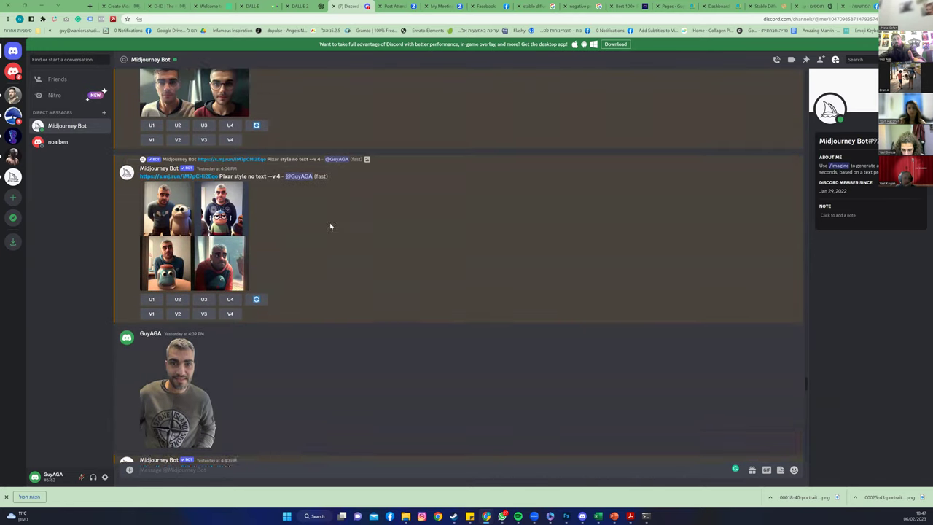
scroll(330, 226, up, 5)
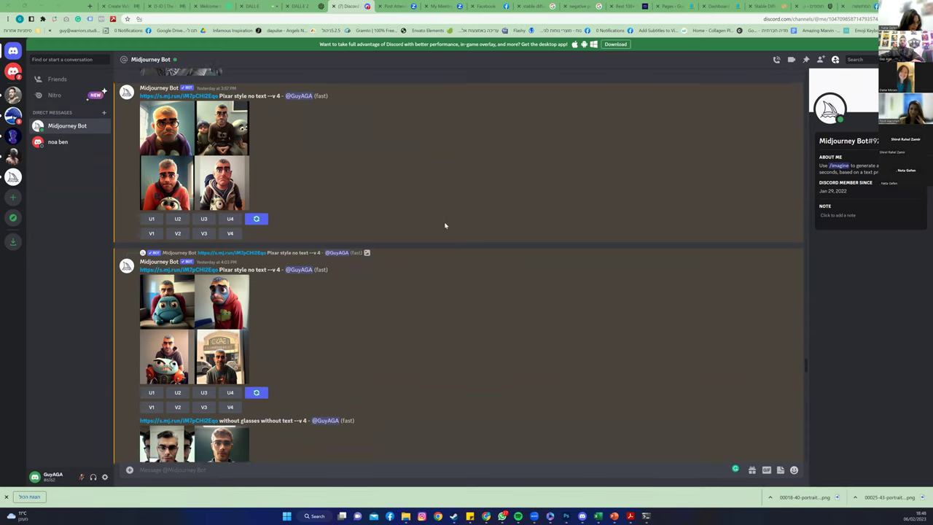
scroll(394, 79, up, 1)
scroll(394, 218, up, 10)
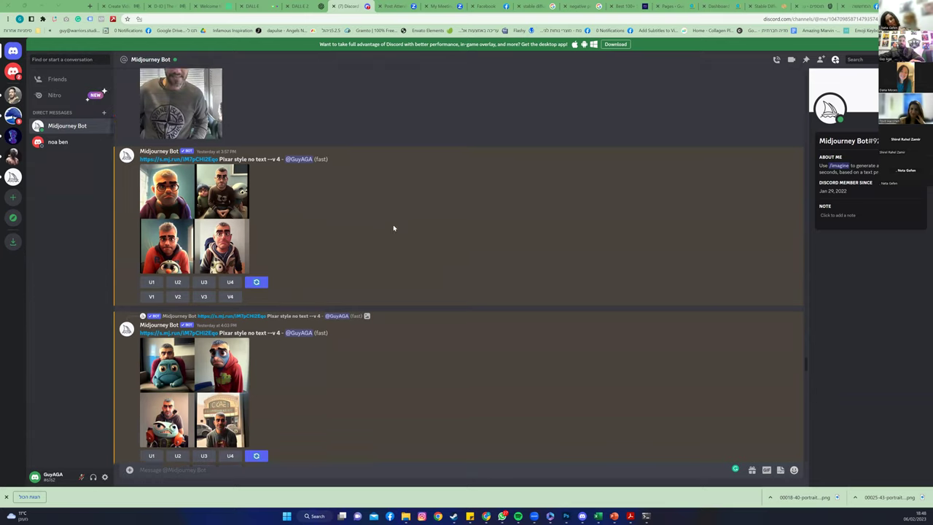
scroll(396, 292, up, 15)
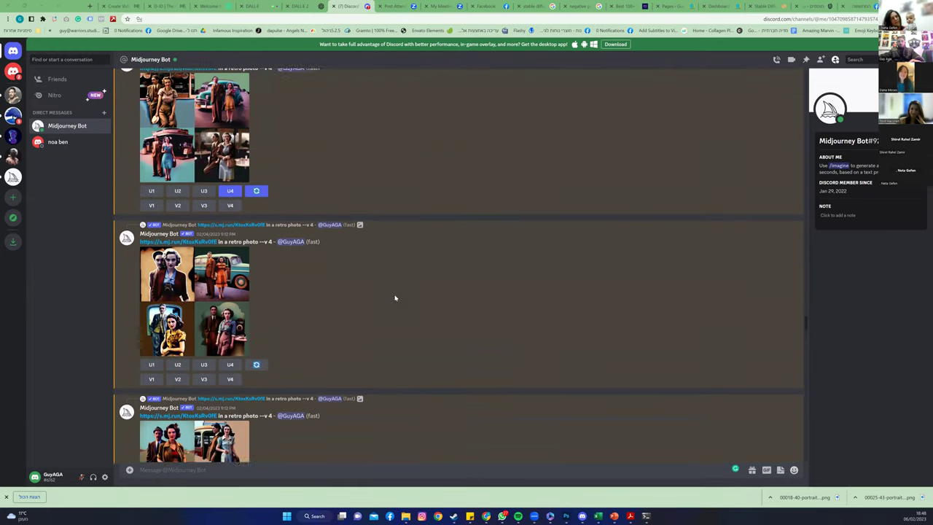
scroll(416, 290, up, 15)
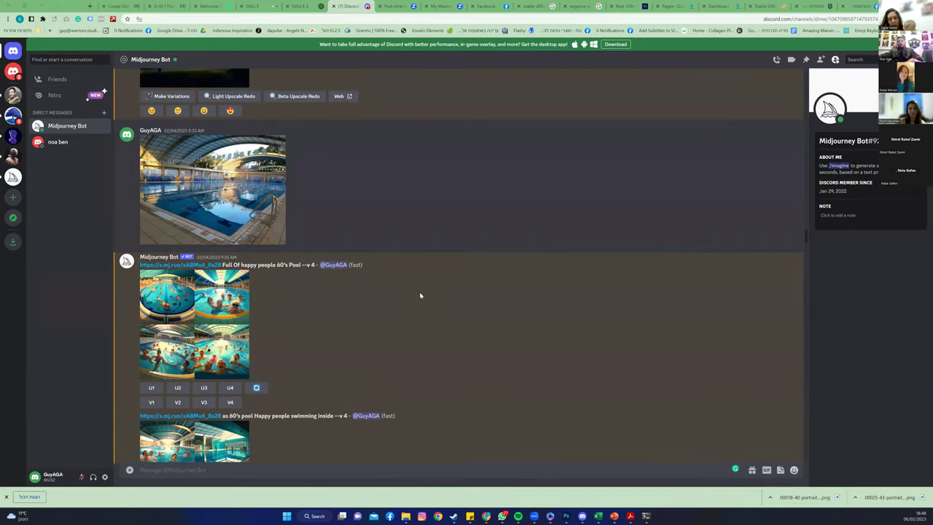
scroll(420, 295, up, 15)
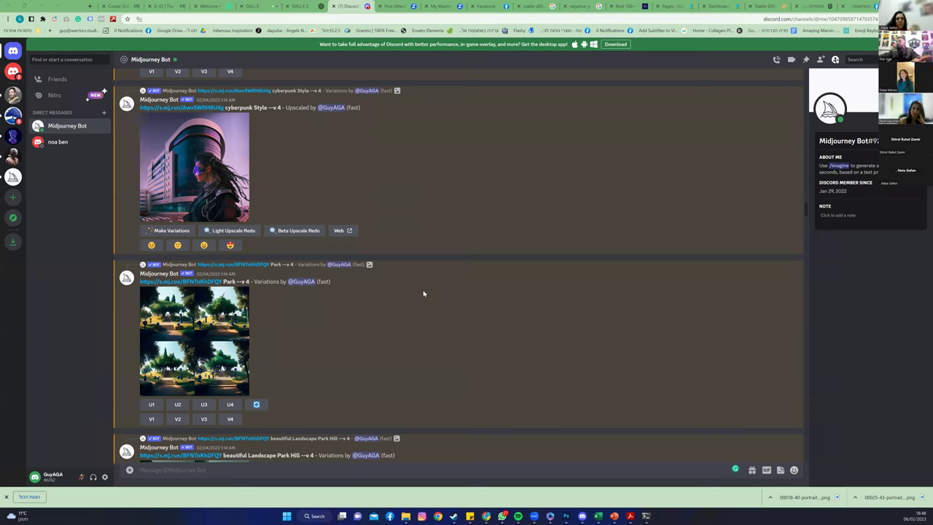
Find the "cyberpunk Style" variations grid in the older messages, view it enlarged and close the preview
scroll(600, 294, up, 10)
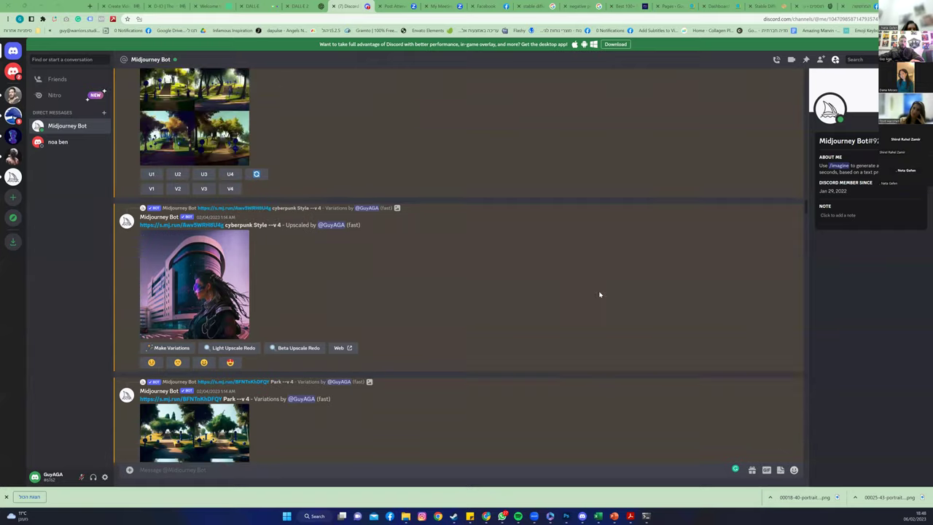
scroll(333, 227, up, 15)
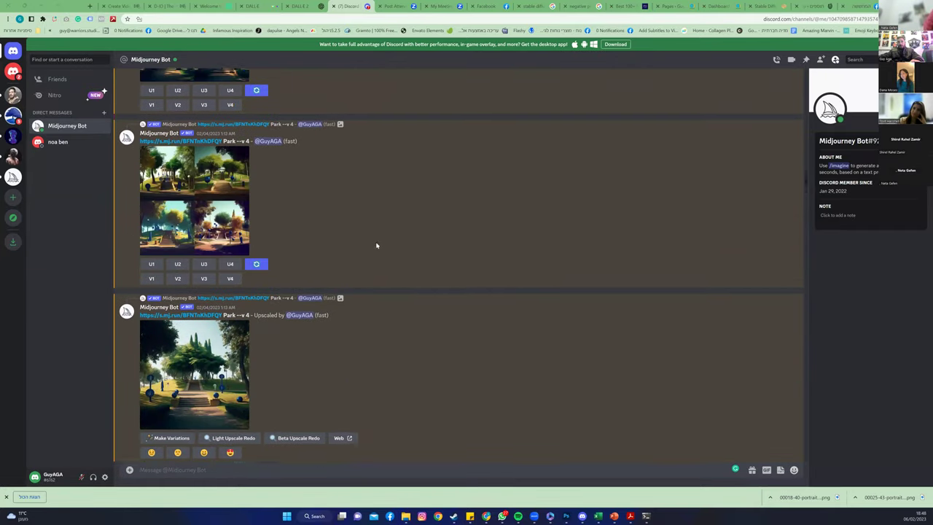
scroll(376, 244, up, 10)
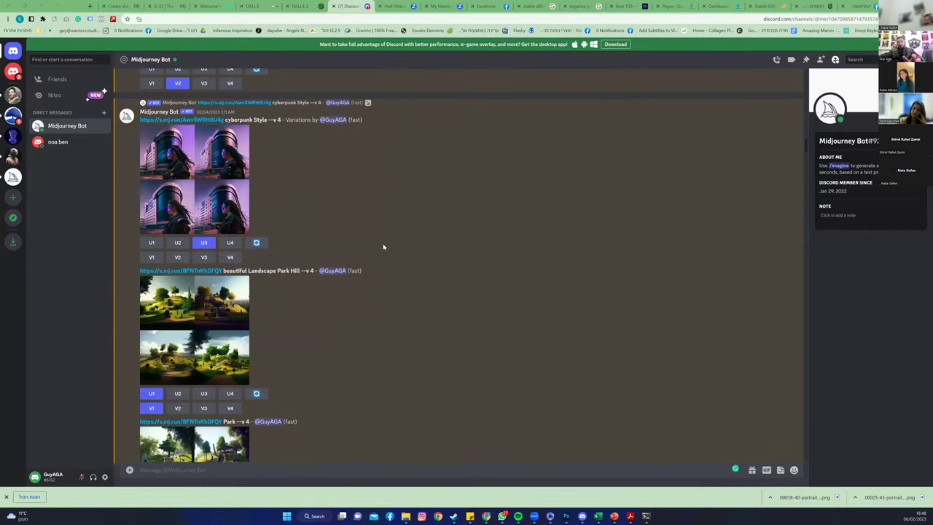
click(241, 211)
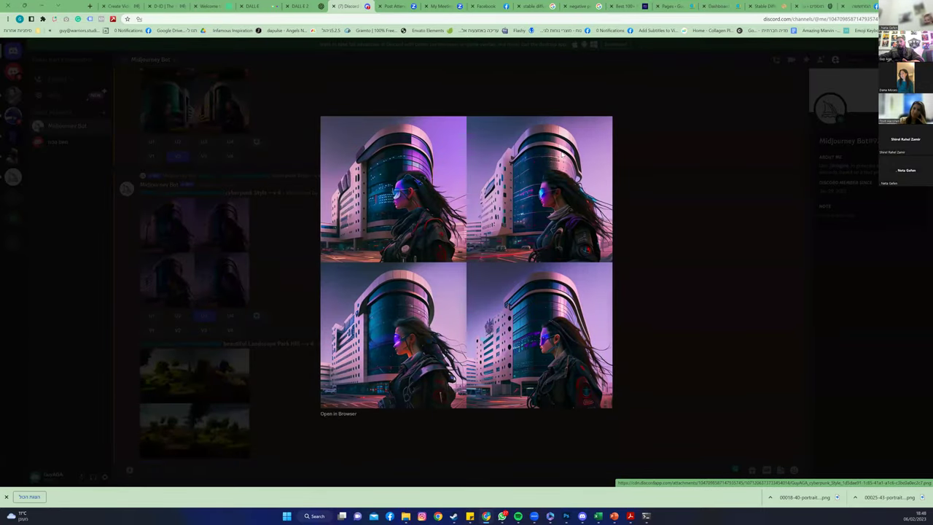
click(611, 423)
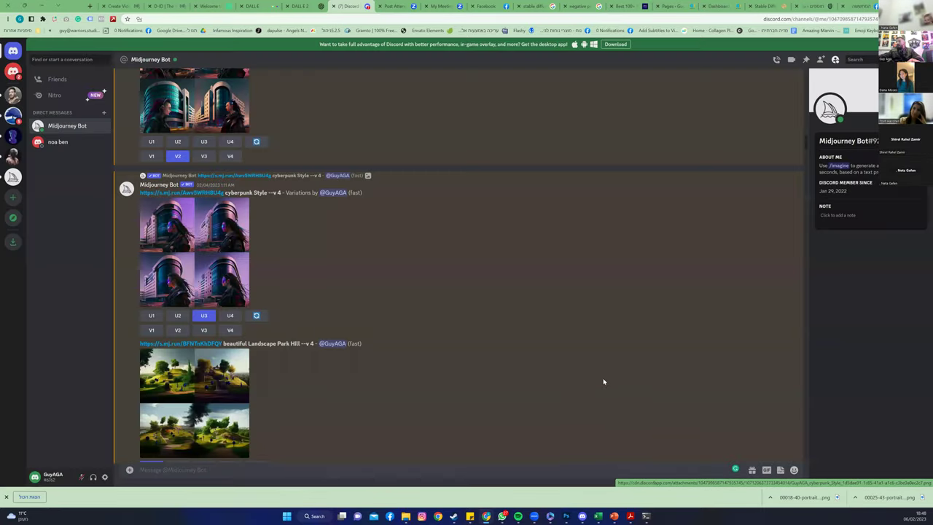
Find the "Modern architecture Kiryat Ono Mall" image grid further back in the conversation, view it enlarged and close the preview
scroll(549, 350, up, 10)
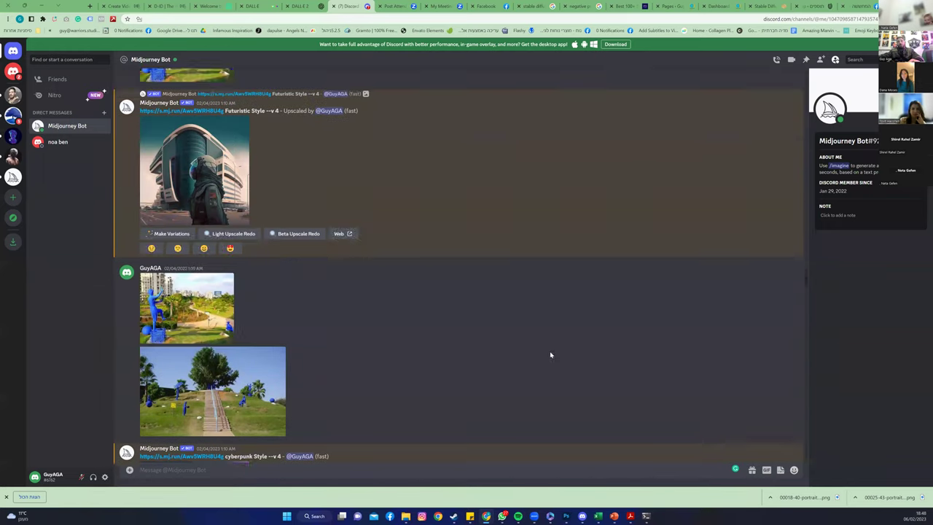
scroll(551, 355, up, 10)
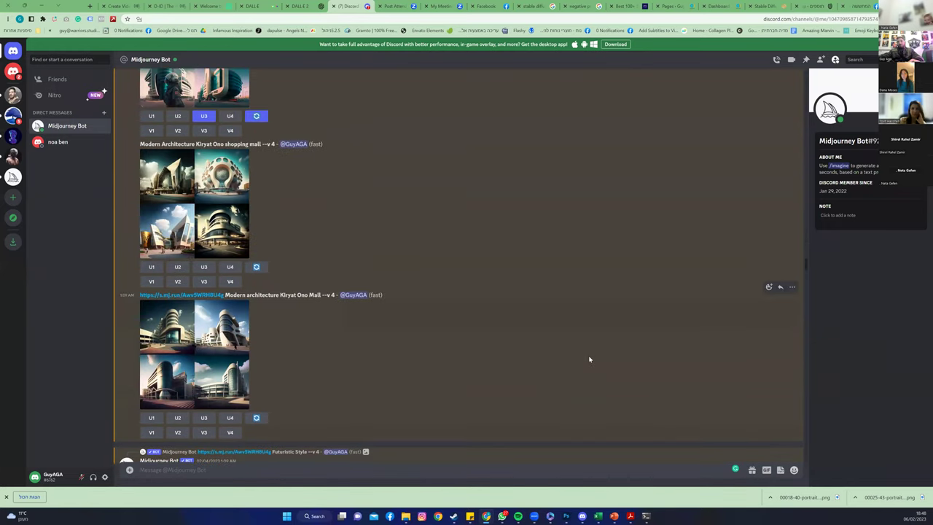
scroll(589, 359, down, 1)
click(171, 336)
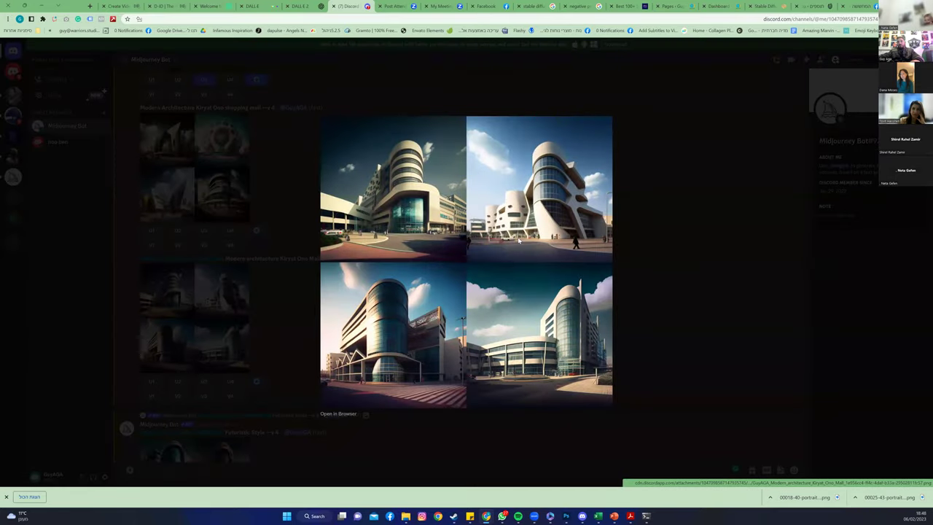
key(Escape)
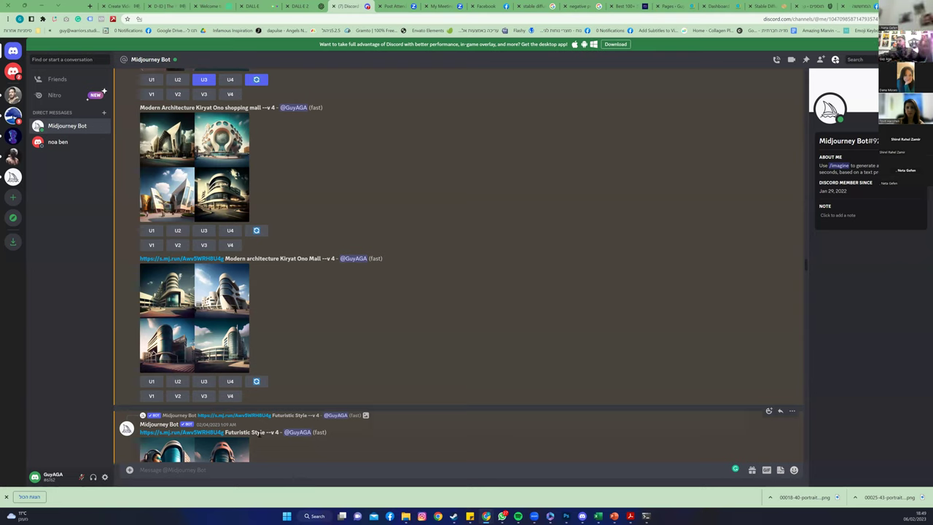
Bring up the Midjourney Bot slash commands in the message field, examine the available commands, and dismiss the list
click(281, 467)
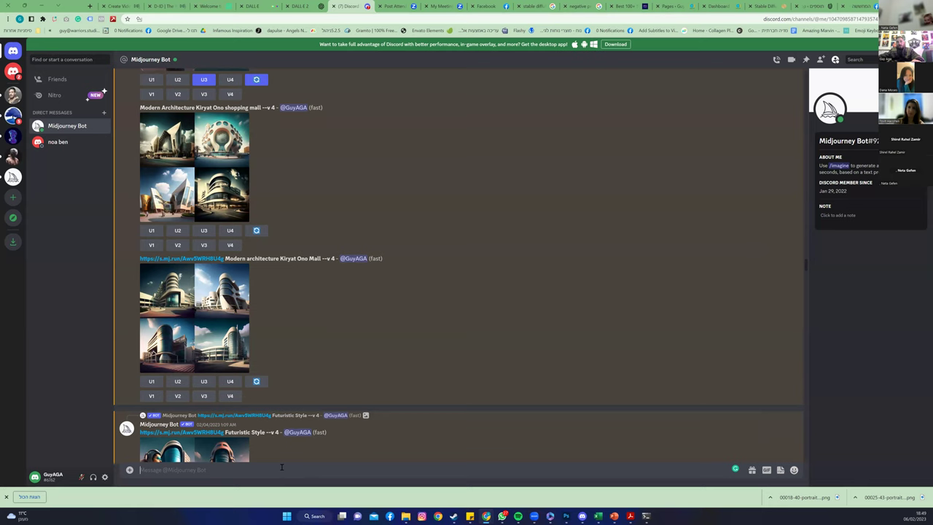
text(/)
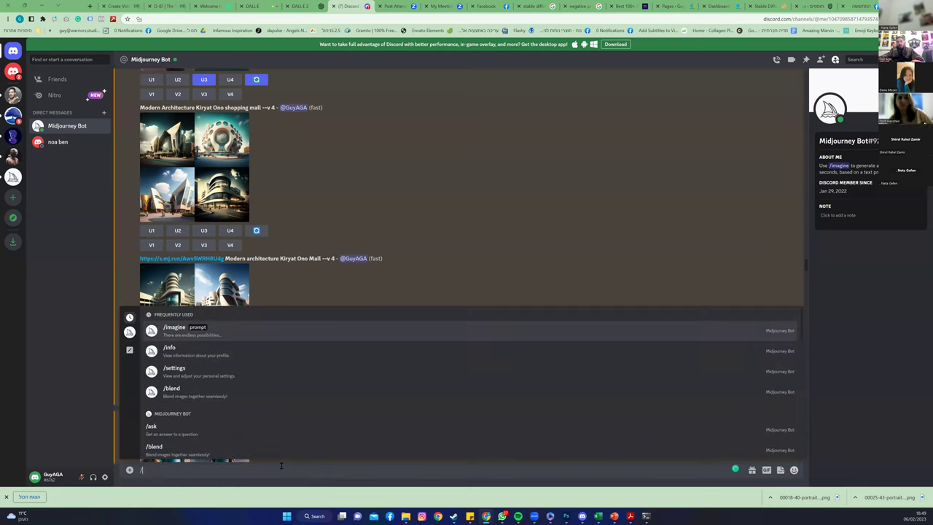
key(Down)
key(Down)
key(Down)
key(Down)
key(Down)
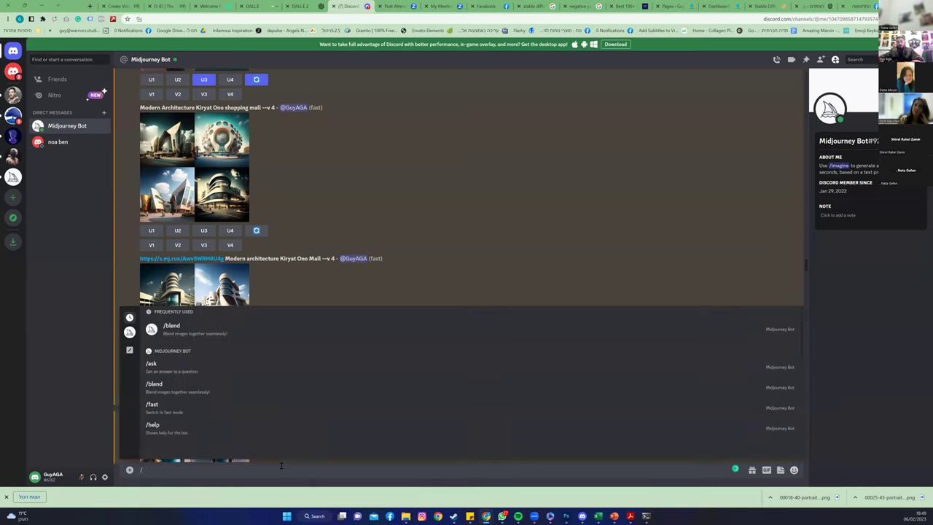
key(Down)
key(Down)
key(Down)
key(Down)
key(Down)
key(Down)
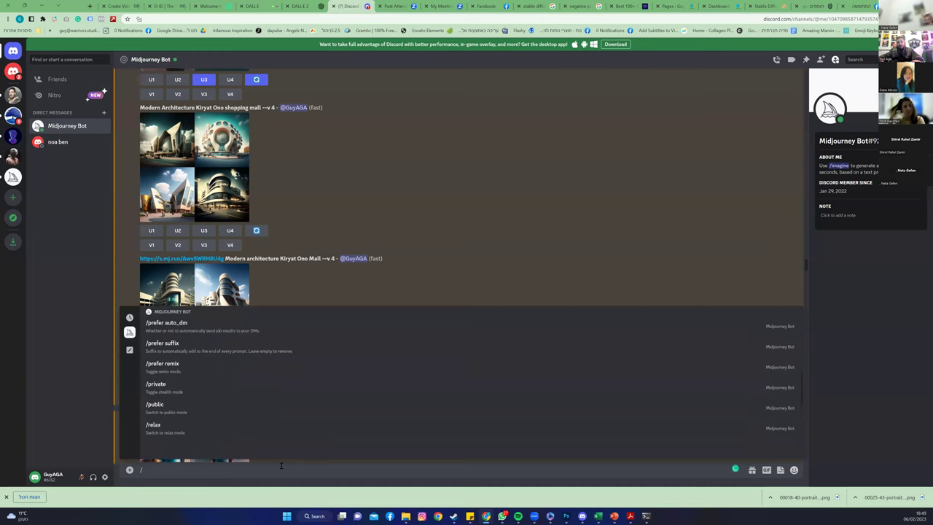
key(Down)
key(Down)
key(Down)
key(Down)
key(Down)
key(Down)
key(Escape)
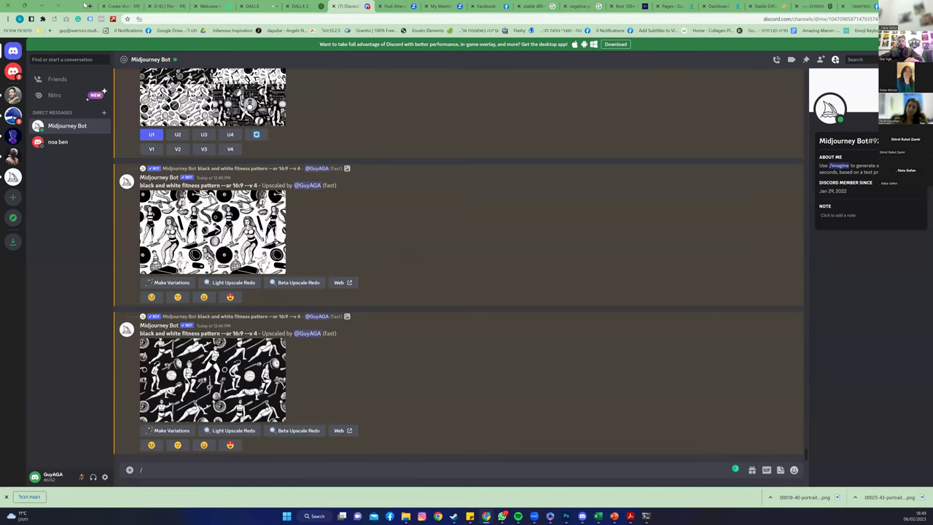
Search the web in a new browser tab for "midjurny release notes 2023"
click(88, 6)
text(mid)
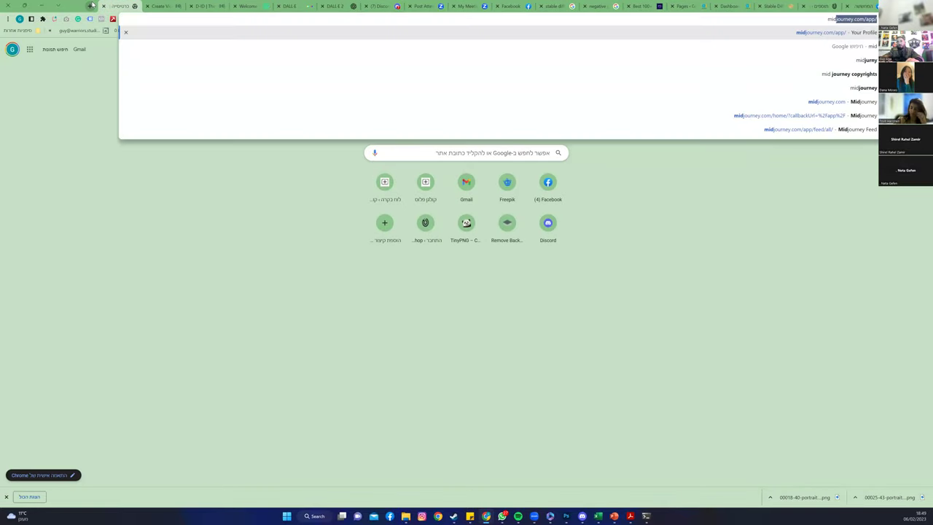
text(ju)
key(BackSpace)
key(BackSpace)
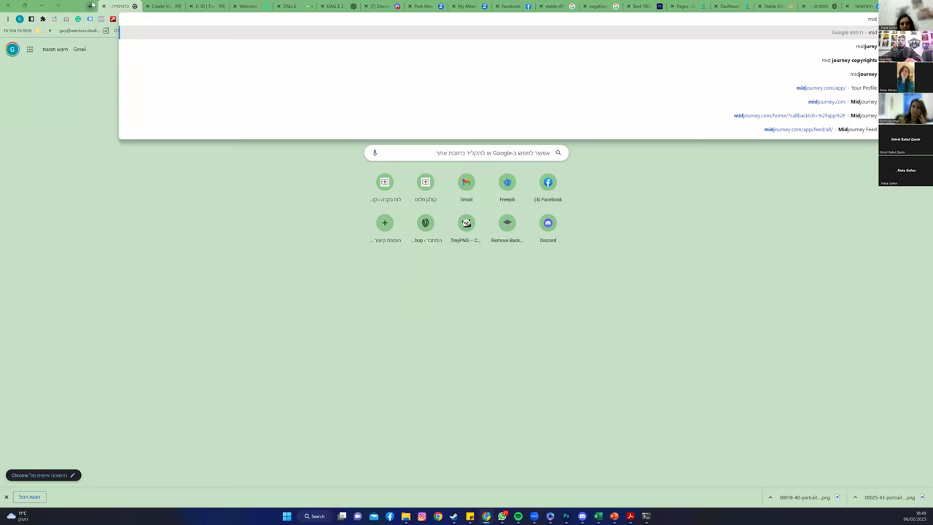
text(jurniy)
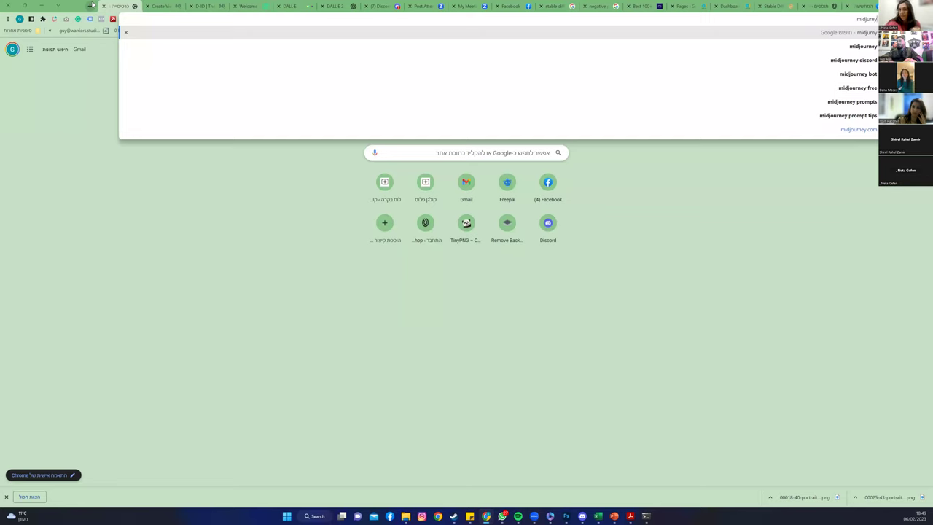
text( re)
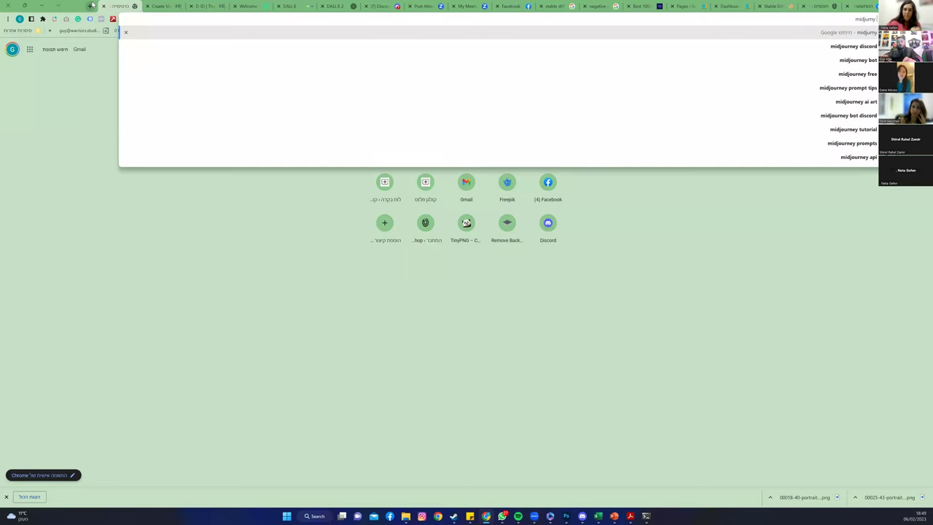
text(l)
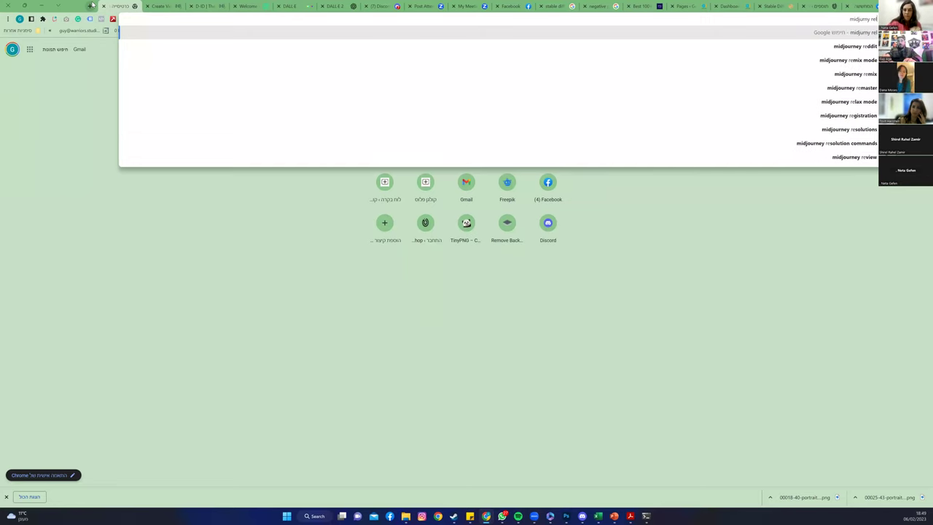
text(ease)
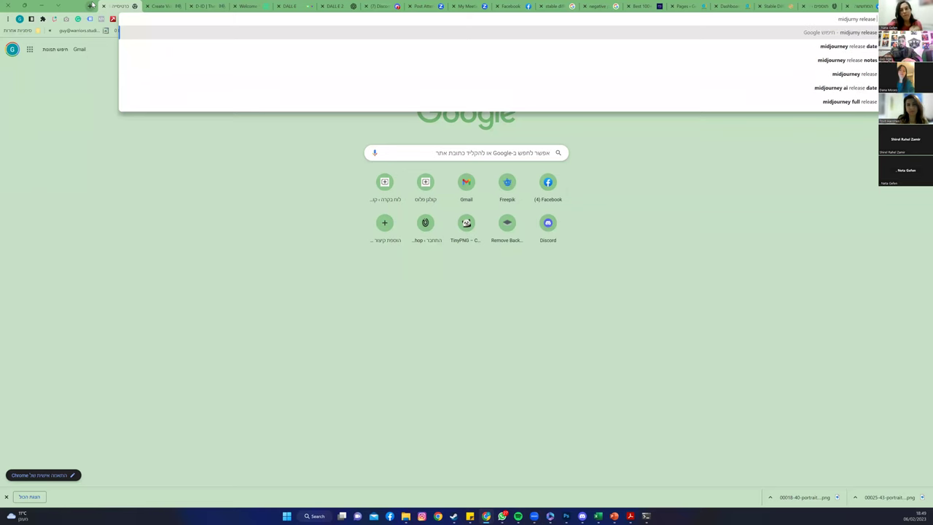
text( notes 2023)
key(Return)
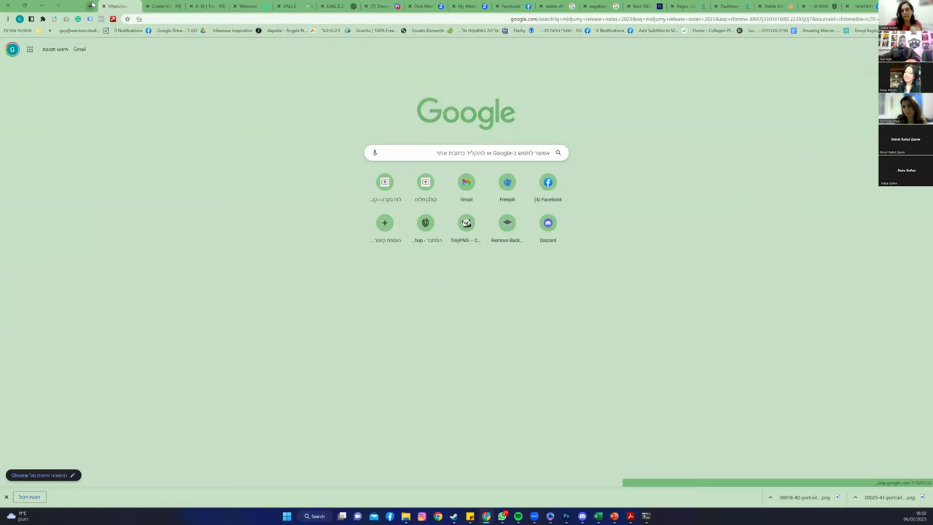
Check the midjourney/docs Releases result on GitHub, return to the search results, and open the official Midjourney website
click(760, 151)
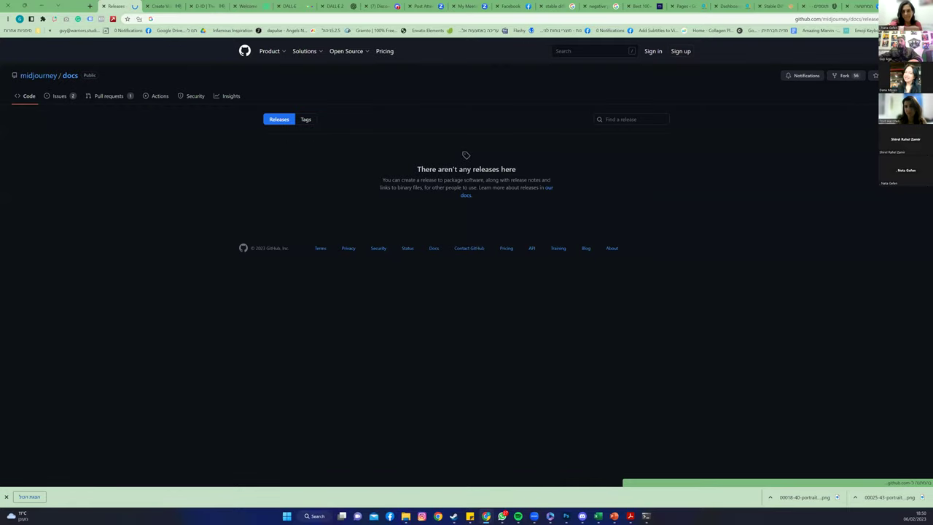
key(alt+Left)
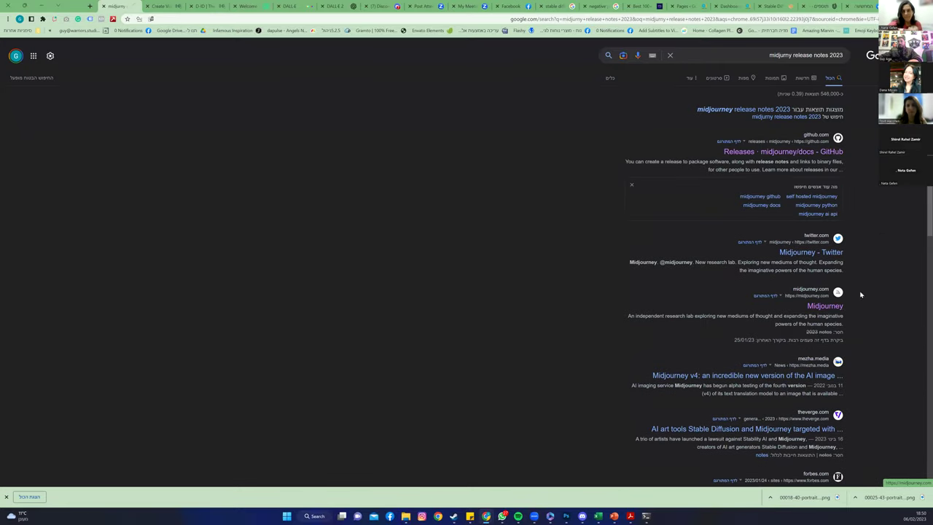
click(824, 306)
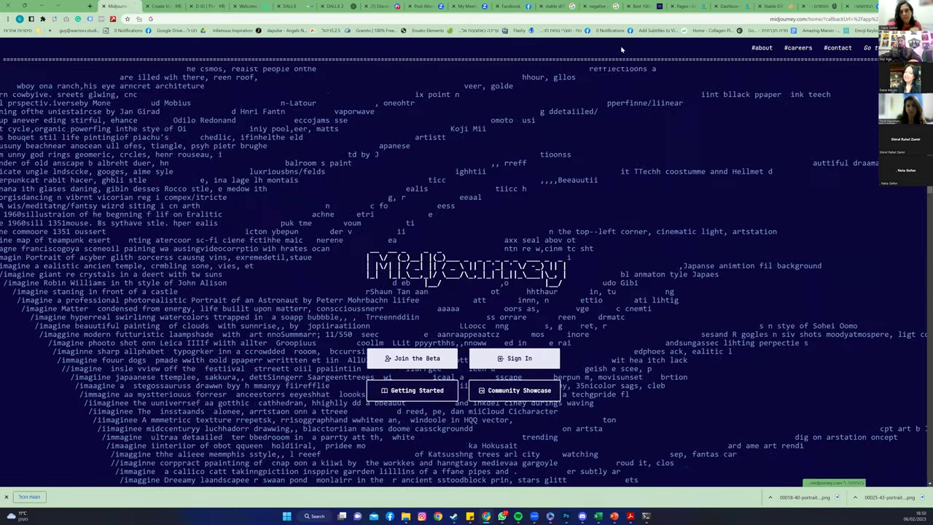
Open the Getting Started documentation from the Midjourney site and look over its Explore More Topics section
click(413, 390)
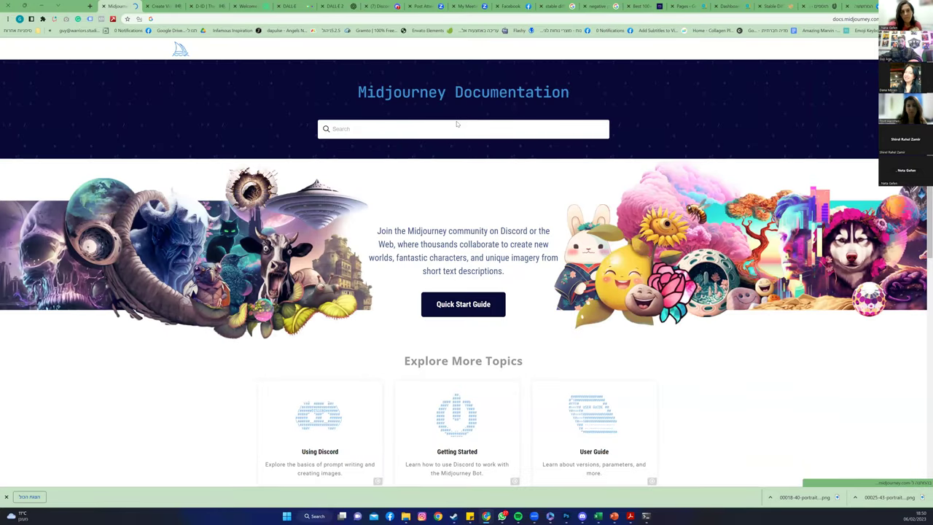
scroll(457, 124, down, 4)
scroll(521, 263, up, 2)
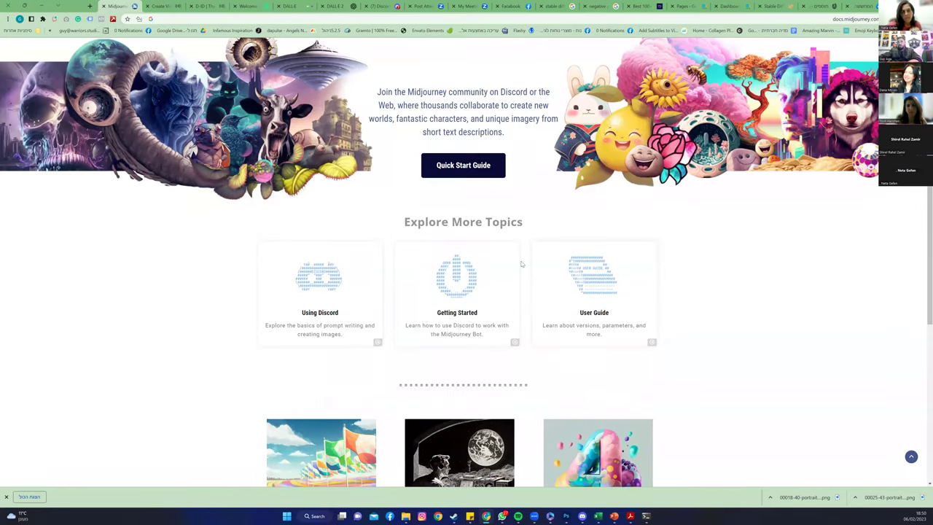
scroll(521, 263, down, 1)
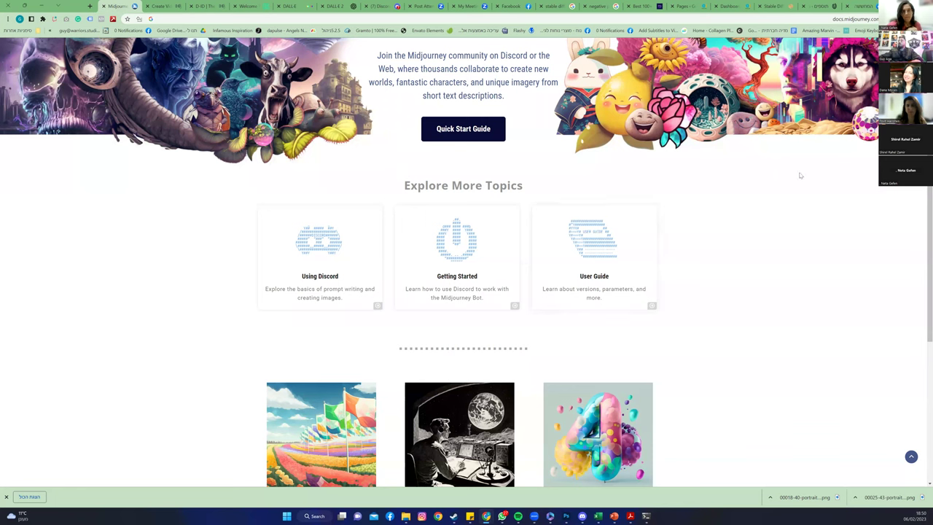
scroll(714, 233, up, 1)
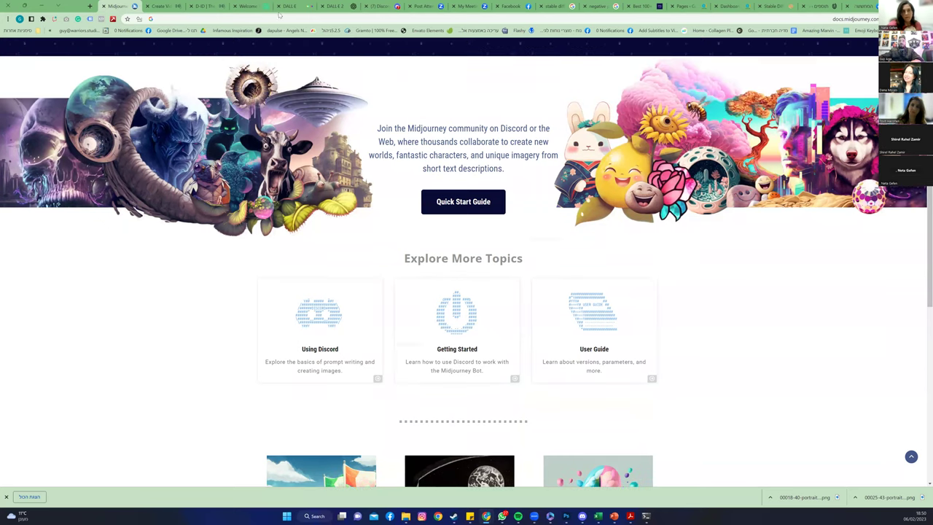
Return to the Midjourney Bot conversation in Discord and bring up its slash commands
click(379, 6)
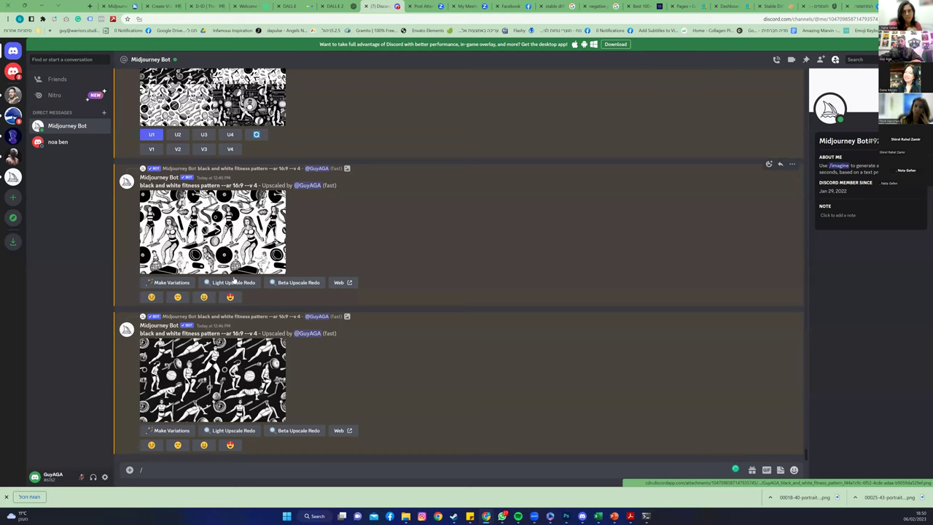
text(/)
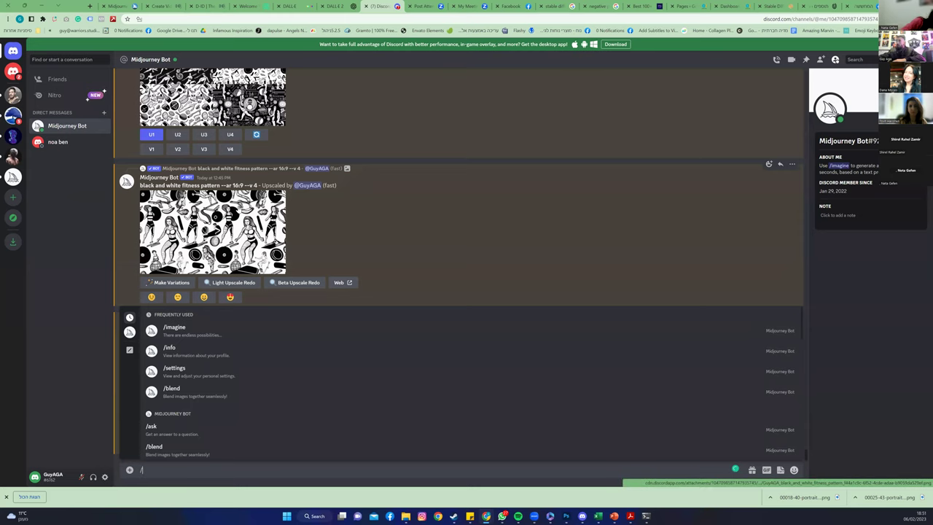
Search the web in a new browser tab for "midjourney prompt generator"
click(87, 5)
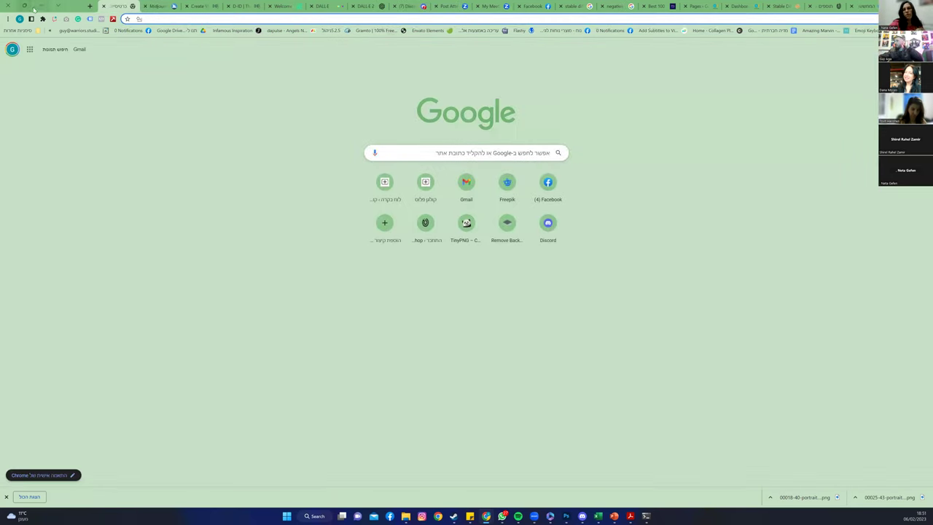
text(mu)
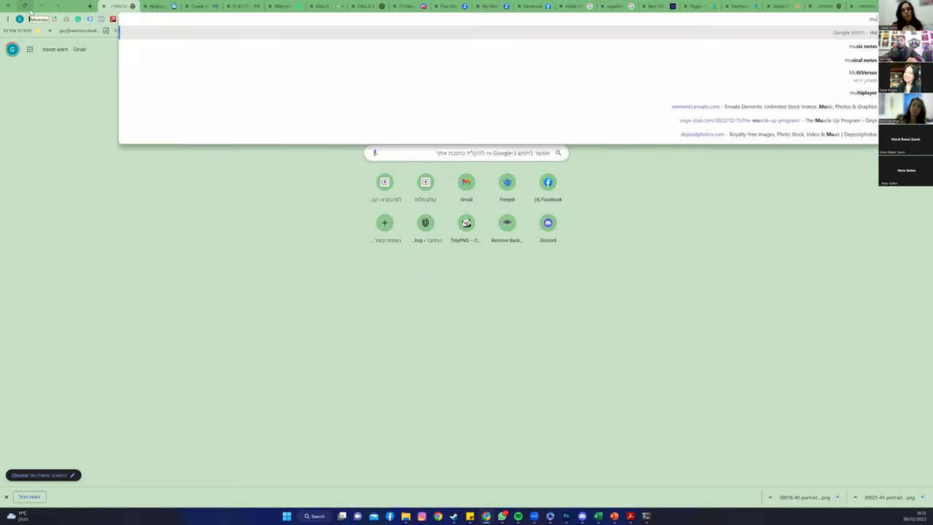
key(BackSpace)
text(idjuren)
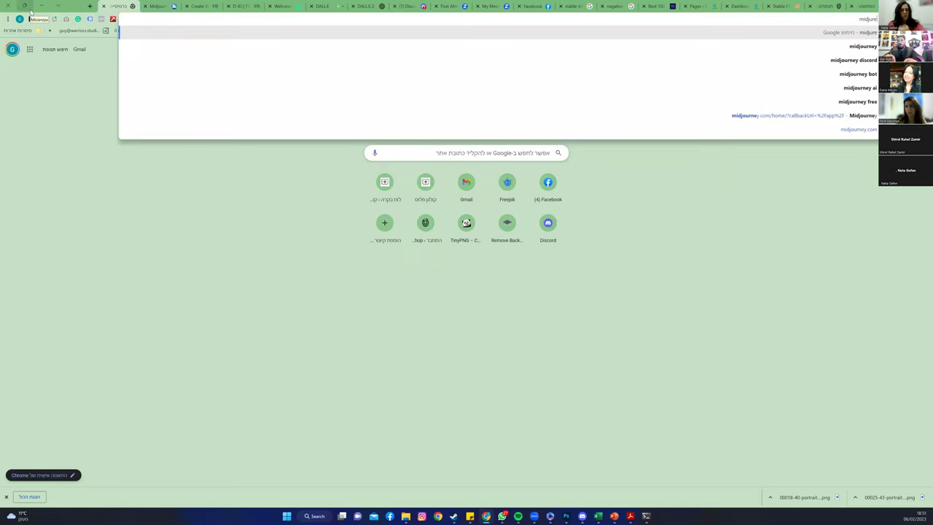
key(BackSpace)
key(BackSpace)
key(BackSpace)
text(ourney)
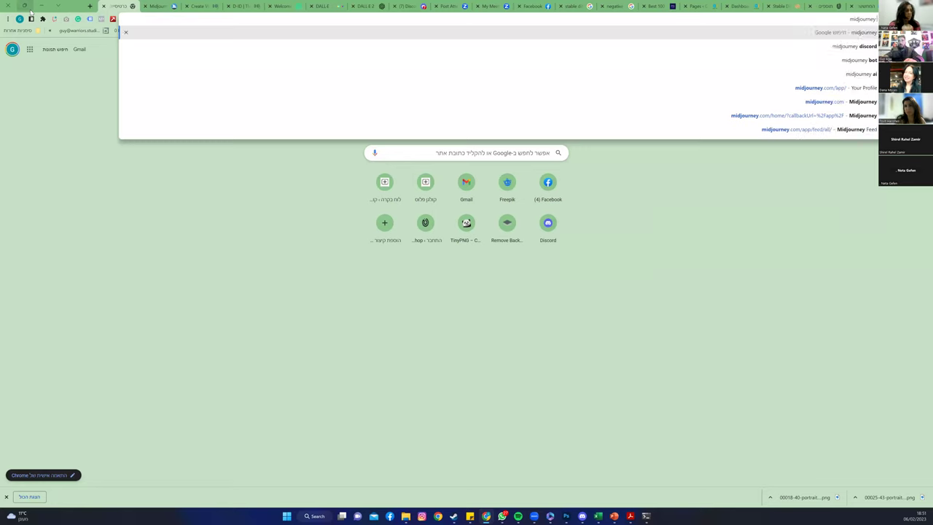
text( prompt gen)
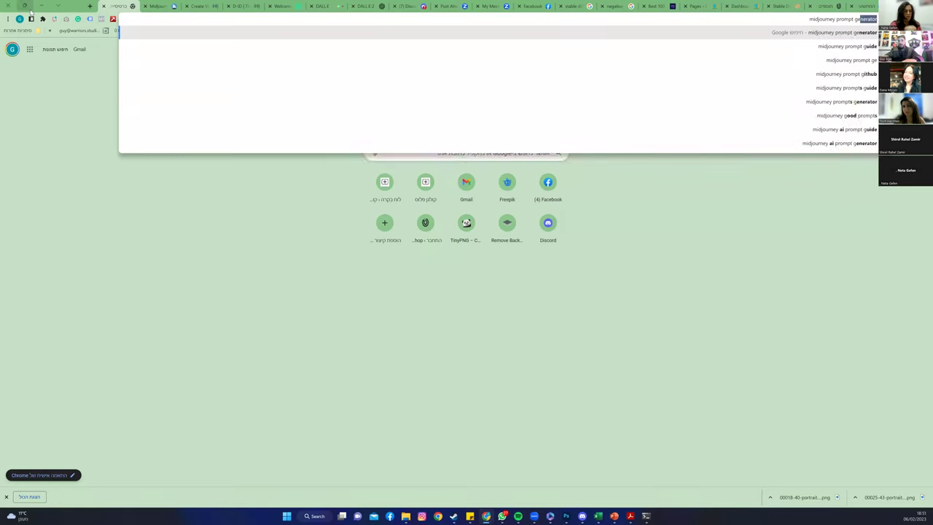
text(erator)
key(Return)
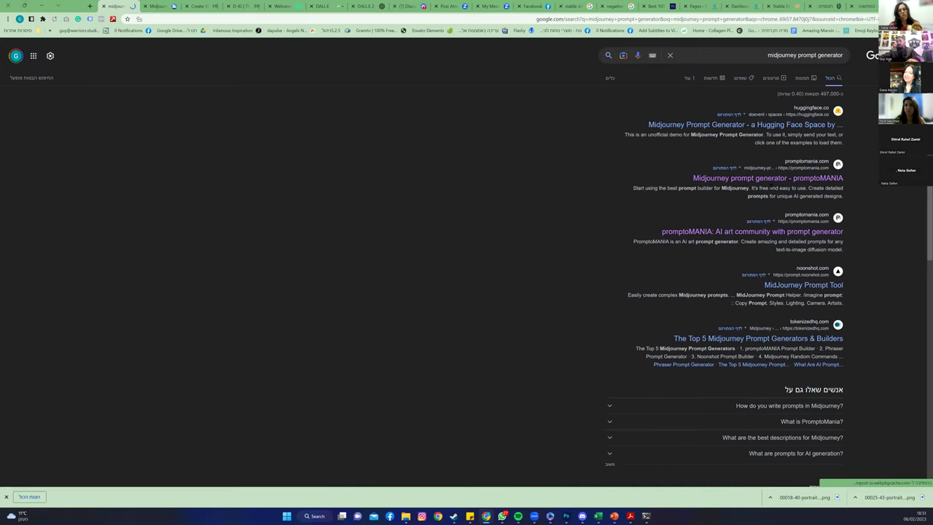
Open the promptoMANIA Midjourney prompt generator result and look over the sections of its Prompt Builder
click(766, 178)
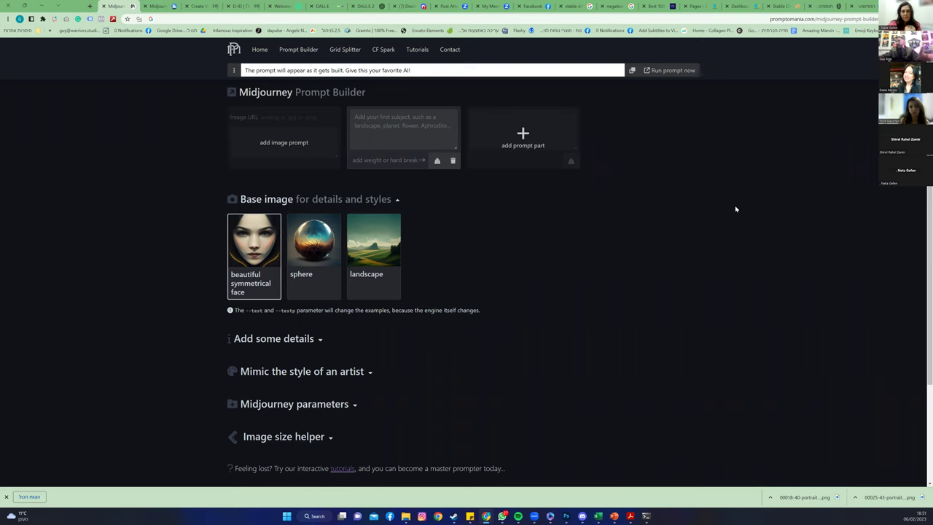
scroll(529, 223, down, 2)
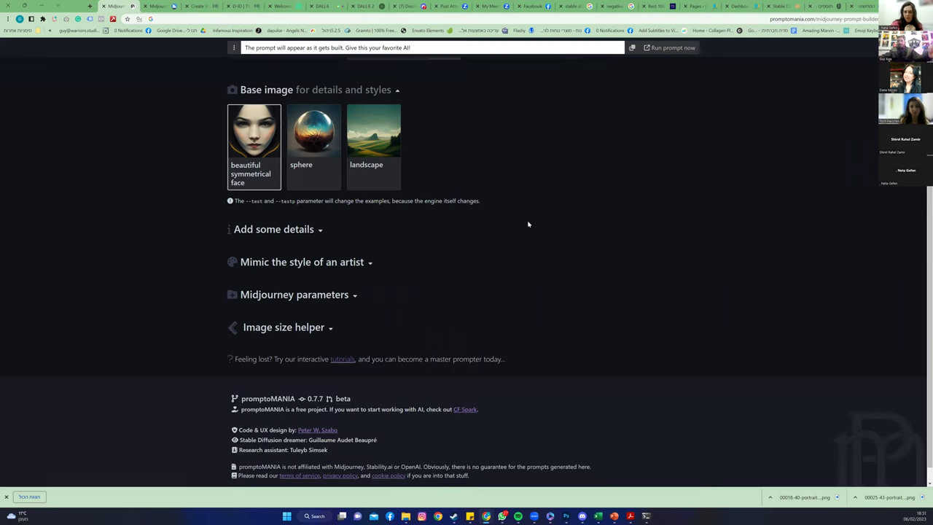
scroll(515, 229, down, 1)
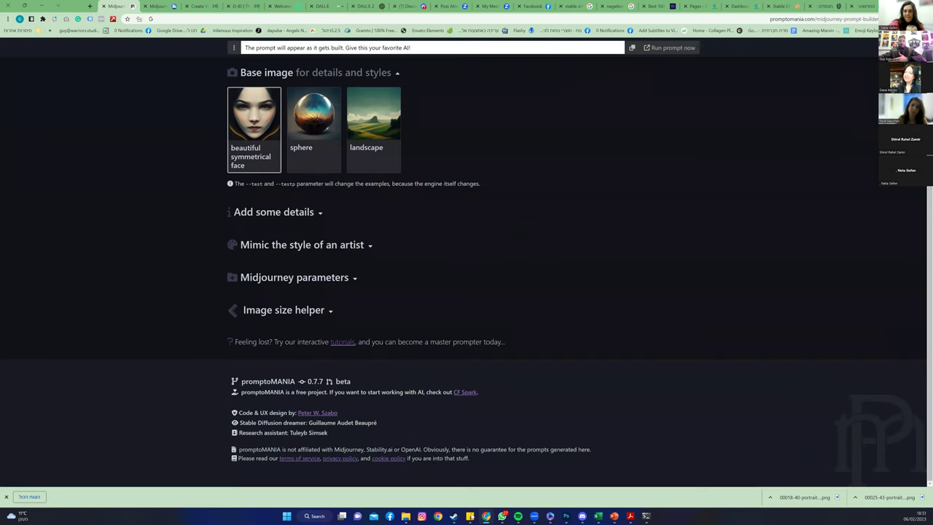
Switch back to the Midjourney Bot chat in Discord and submit an /imagine request with the prompt "a cool dad"
click(405, 6)
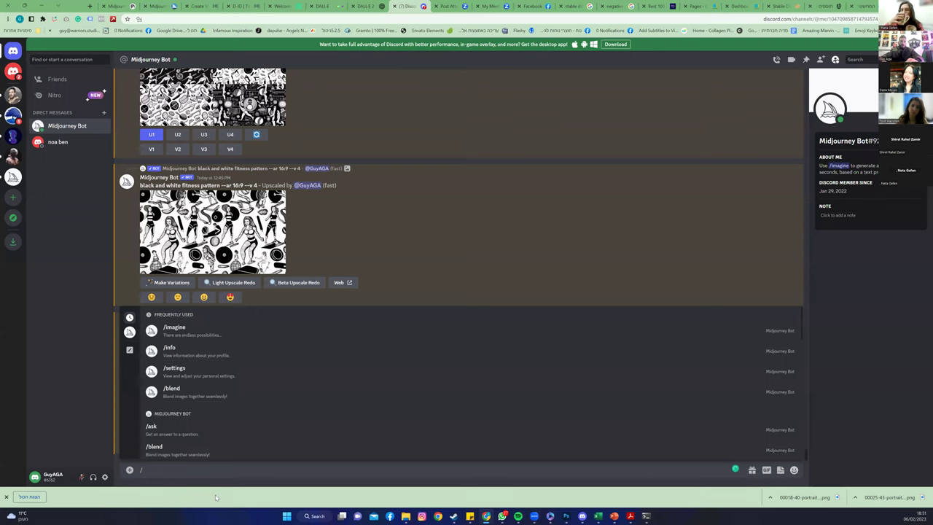
key(Tab)
text(a)
text( woman)
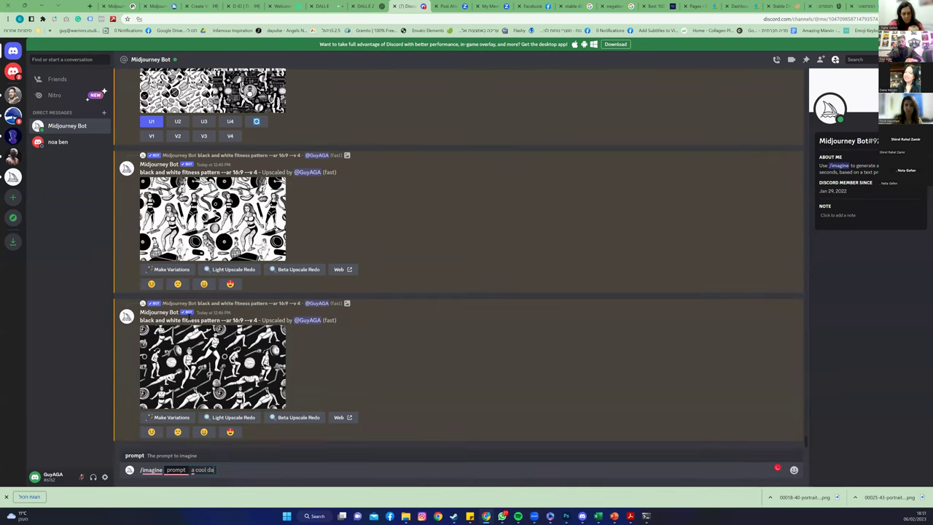
key(Return)
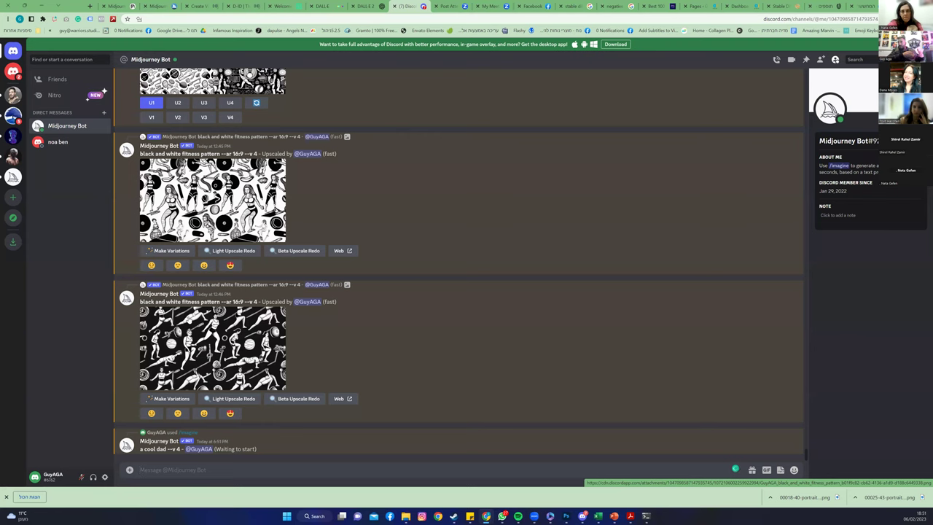
Submit a second /imagine request with the same prompt, "a cool dad"
text(/)
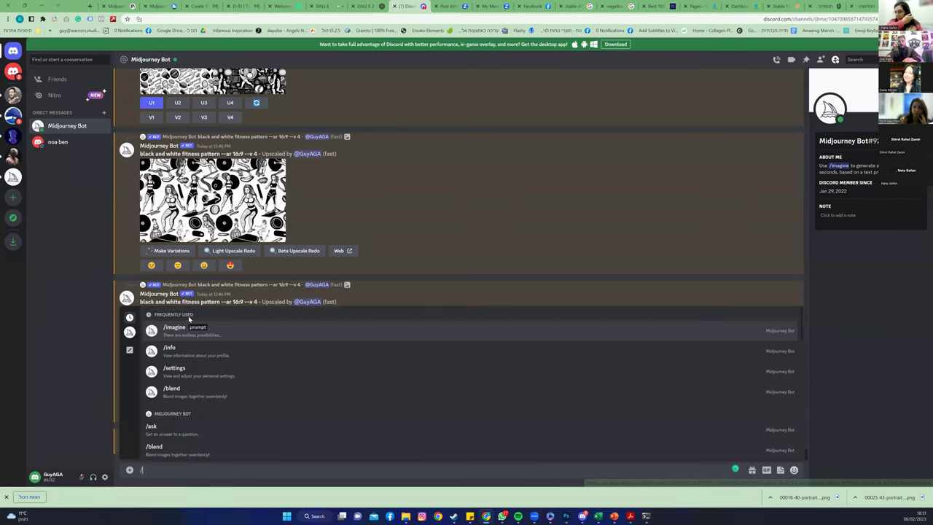
key(Tab)
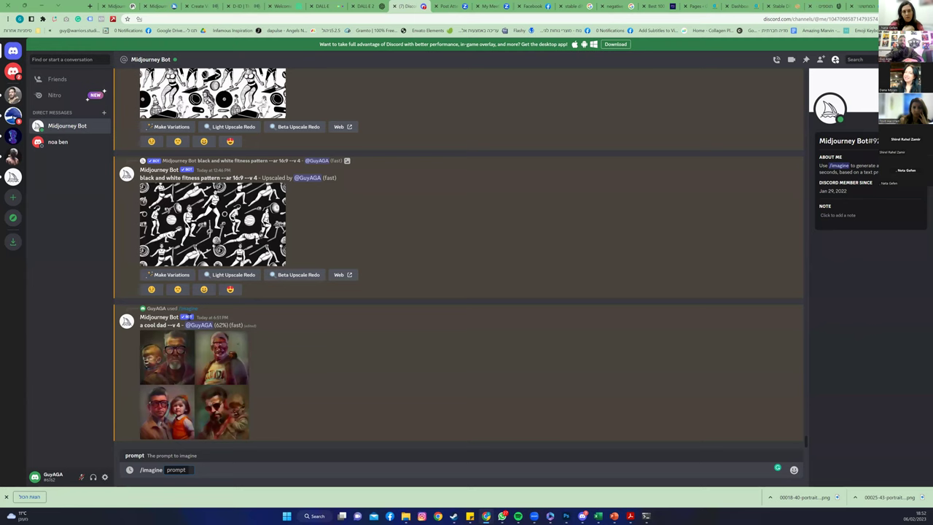
text(co)
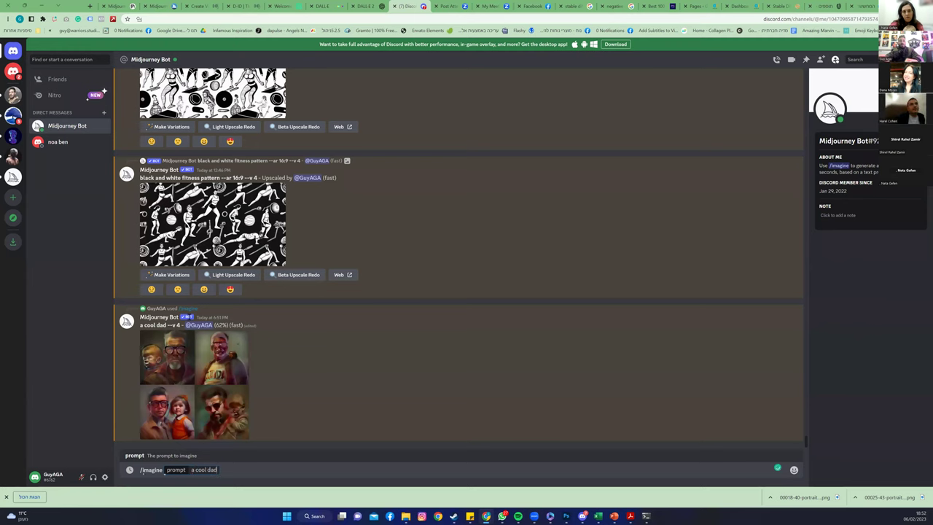
text(ol dad)
key(Return)
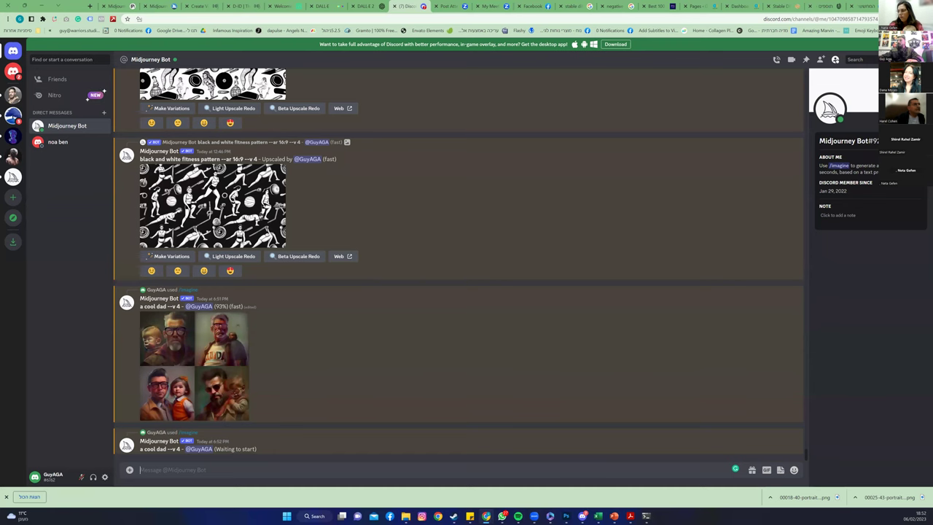
Enlarge the Discord page display, highlight the prompt line of the finished "a cool dad" grid, and clear the highlight
key(ctrl+plus)
key(ctrl+plus)
key(ctrl+plus)
key(ctrl+plus)
key(ctrl+plus)
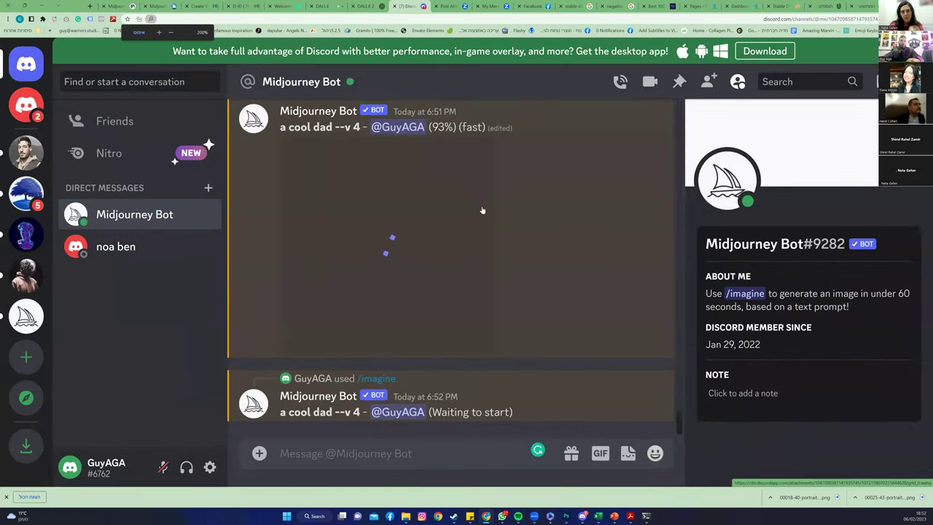
key(ctrl+minus)
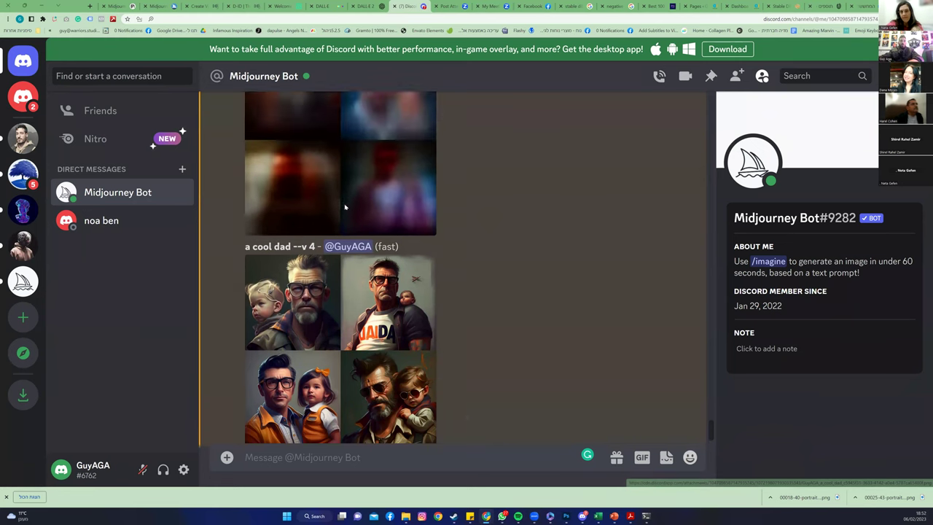
triple_click(275, 174)
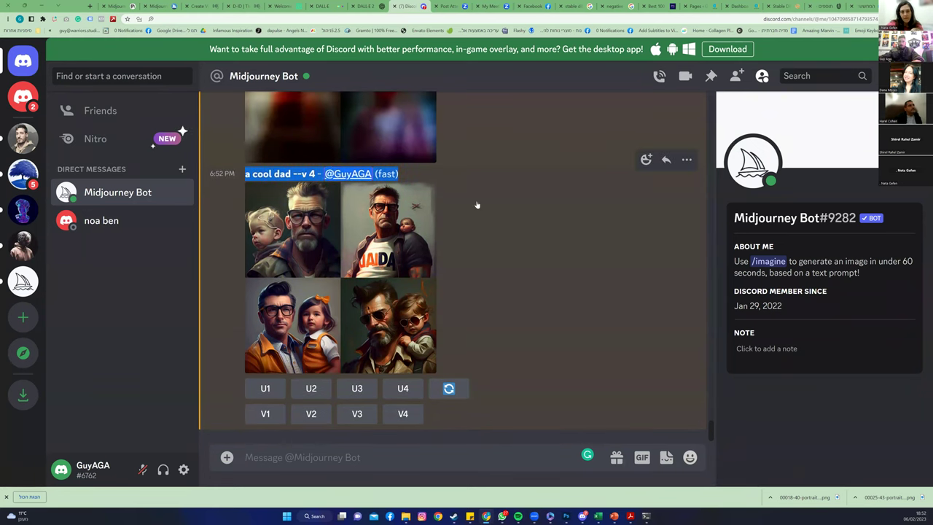
click(573, 235)
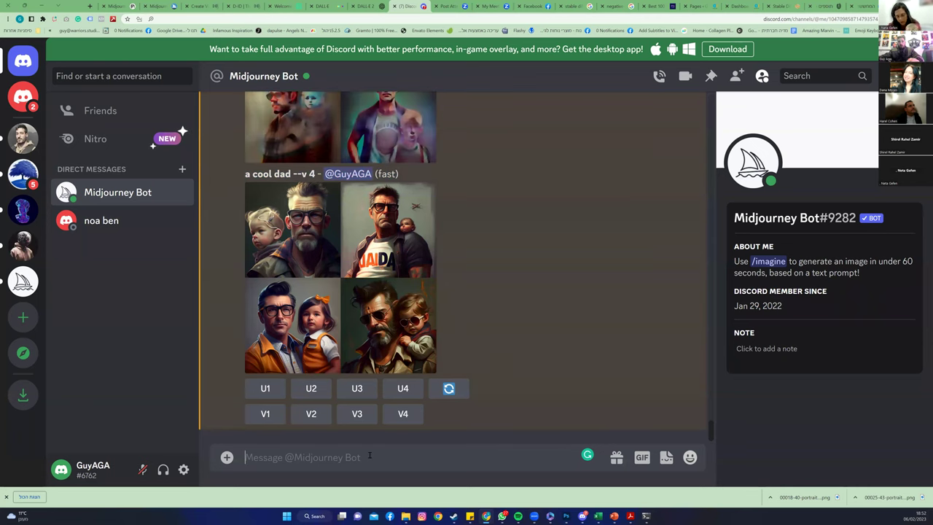
Submit a third /imagine request to the Midjourney Bot using the prompt "a cool dad"
text(/)
key(Return)
text(a co)
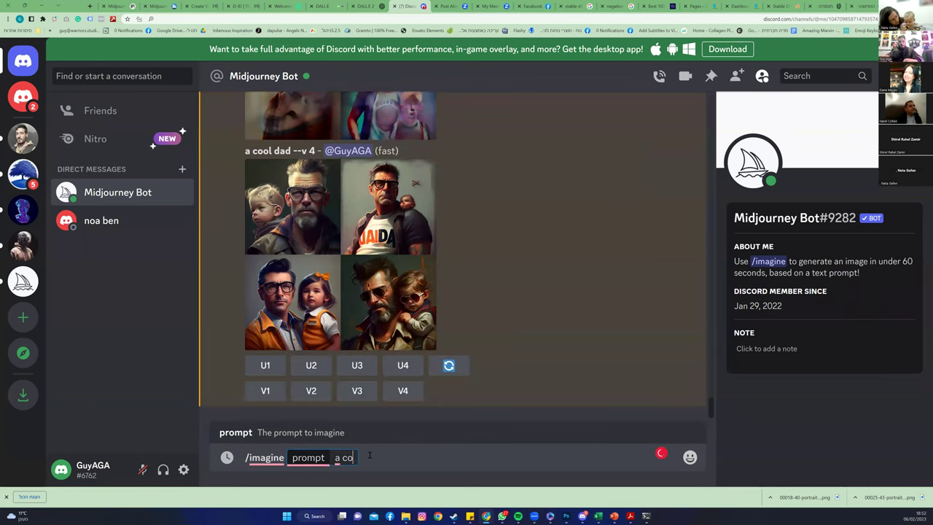
text(ol dad)
key(Return)
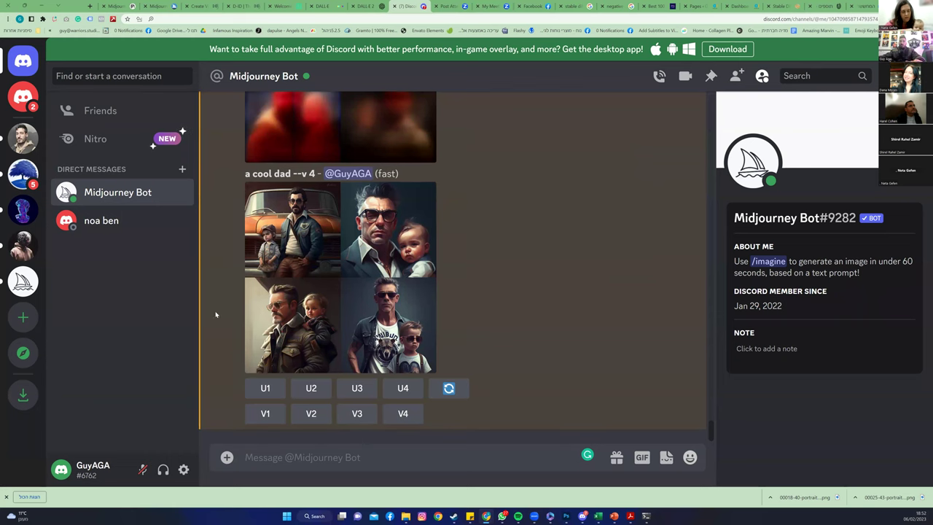
Compare the finished "a cool dad" image grids by viewing them enlarged, closing each preview
scroll(350, 189, up, 3)
scroll(322, 261, down, 1)
scroll(322, 261, down, 2)
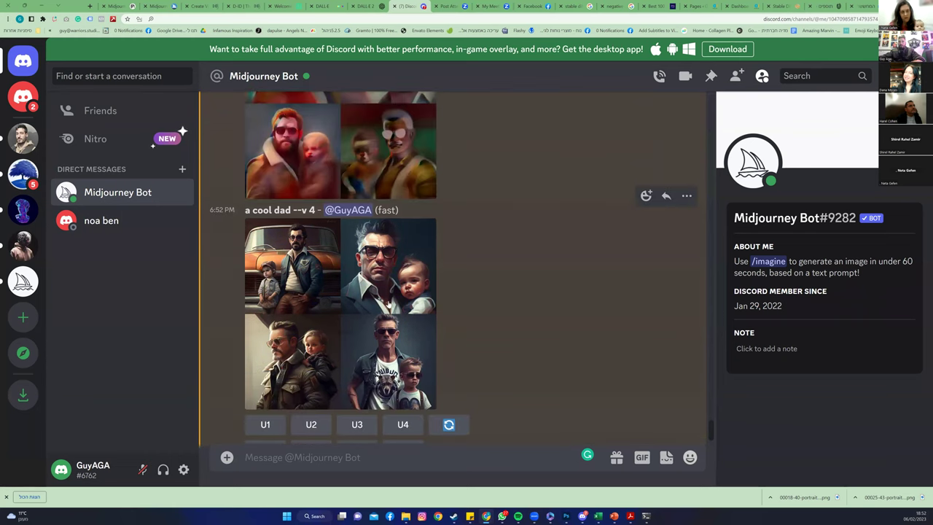
click(408, 266)
click(667, 291)
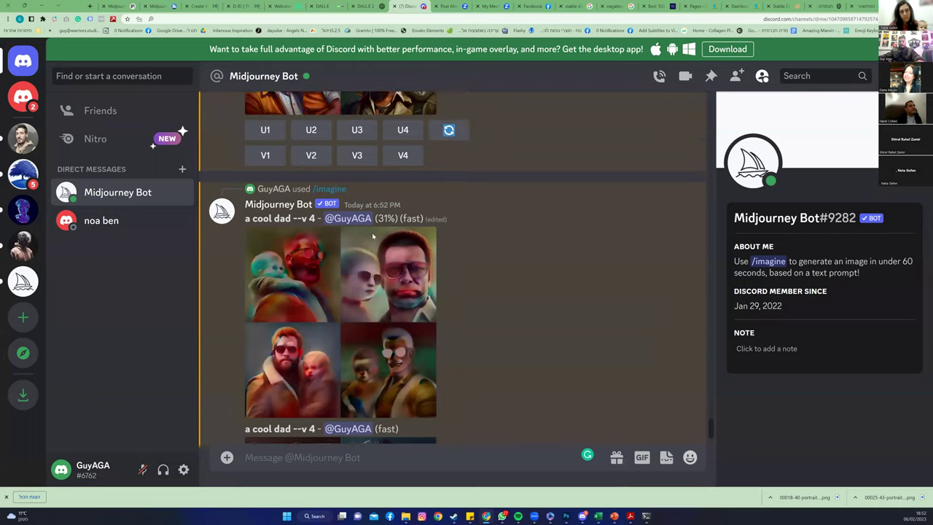
click(352, 240)
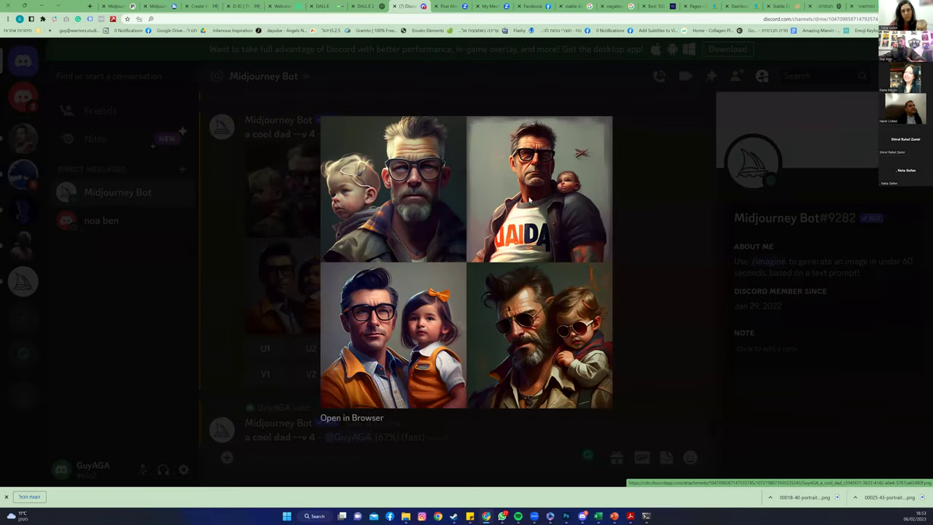
key(Escape)
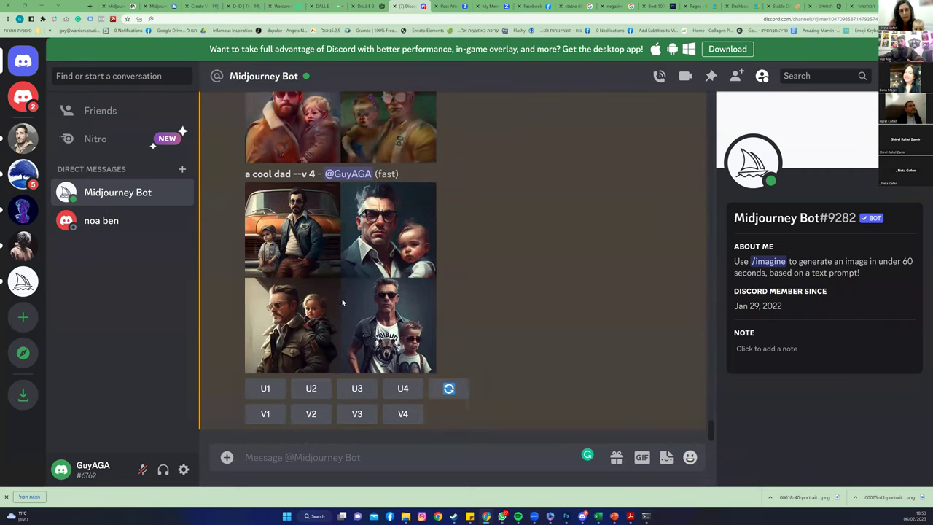
Submit an /imagine request with the prompt "a young cool dad"
text(/)
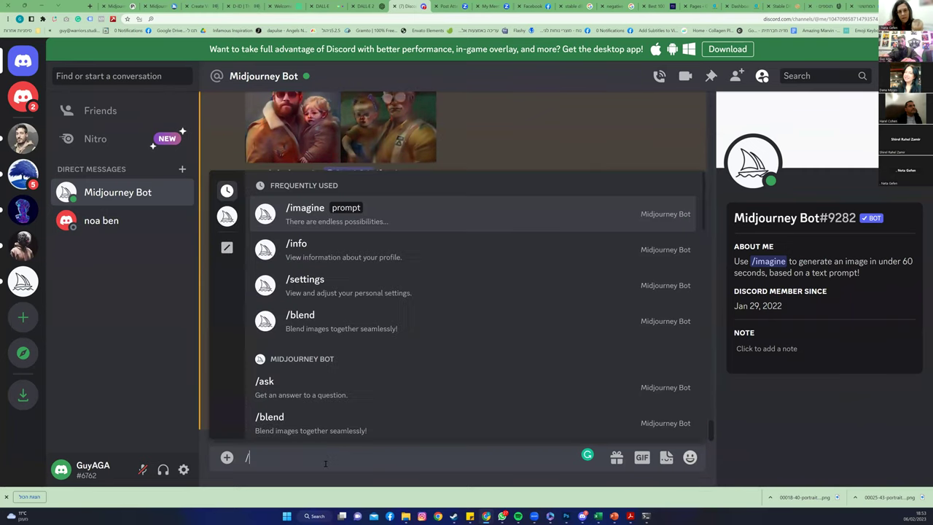
key(Tab)
text(a young cool dad)
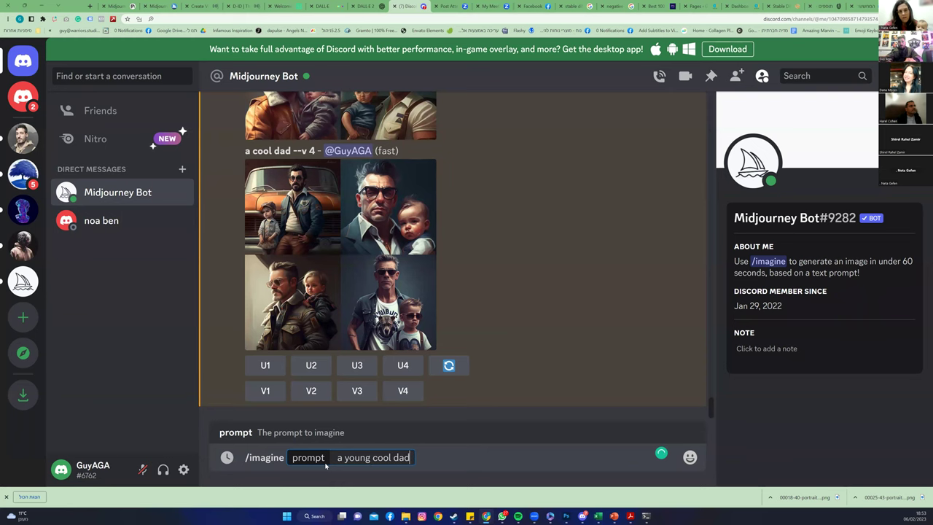
key(Return)
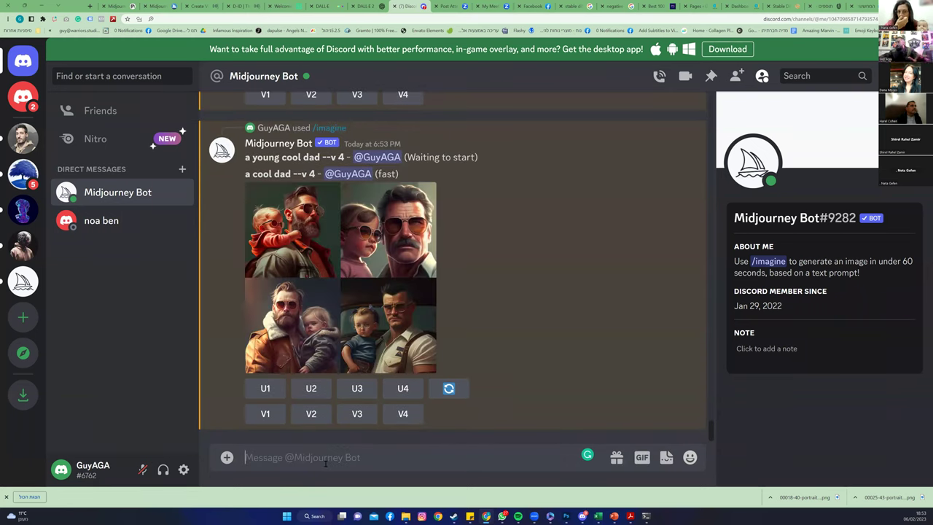
Compare the finished "a young cool dad" image grid with the earlier "a cool dad" grids in the Midjourney Bot conversation
scroll(452, 328, up, 5)
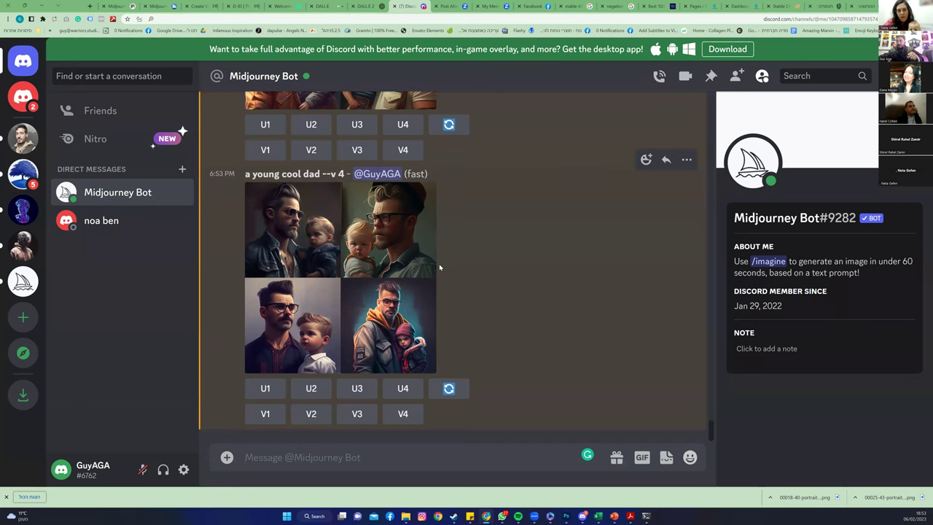
scroll(440, 268, up, 1)
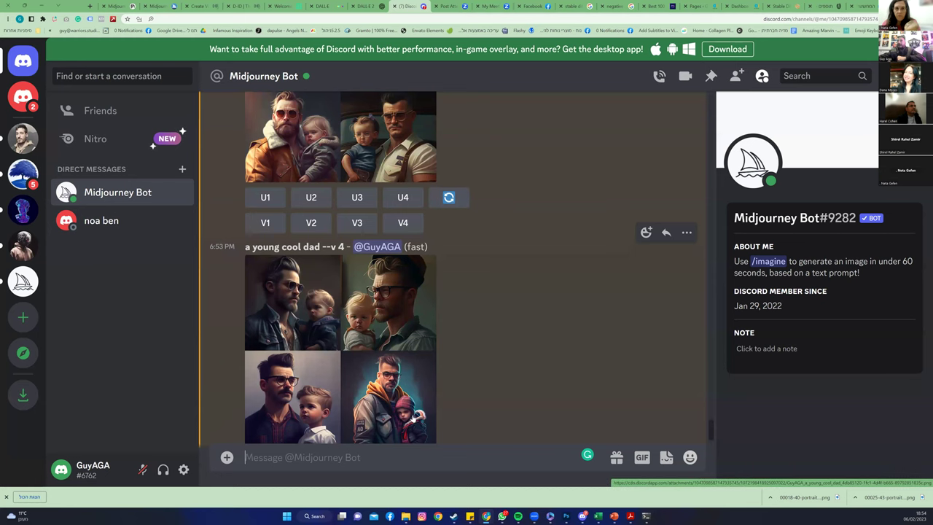
scroll(423, 408, up, 1)
scroll(459, 404, down, 3)
scroll(459, 408, up, 3)
scroll(456, 373, down, 1)
scroll(457, 376, up, 1)
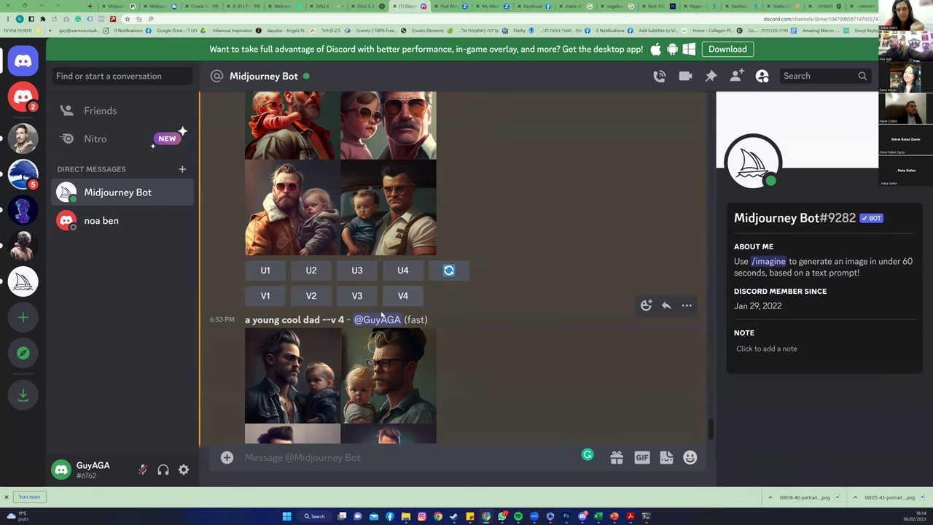
scroll(335, 299, up, 1)
scroll(330, 304, down, 3)
scroll(330, 305, up, 10)
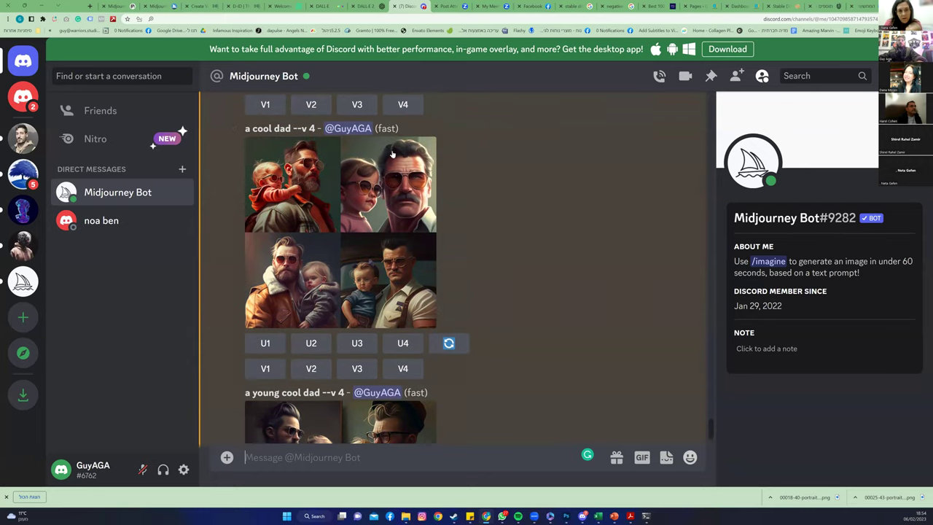
scroll(372, 209, down, 4)
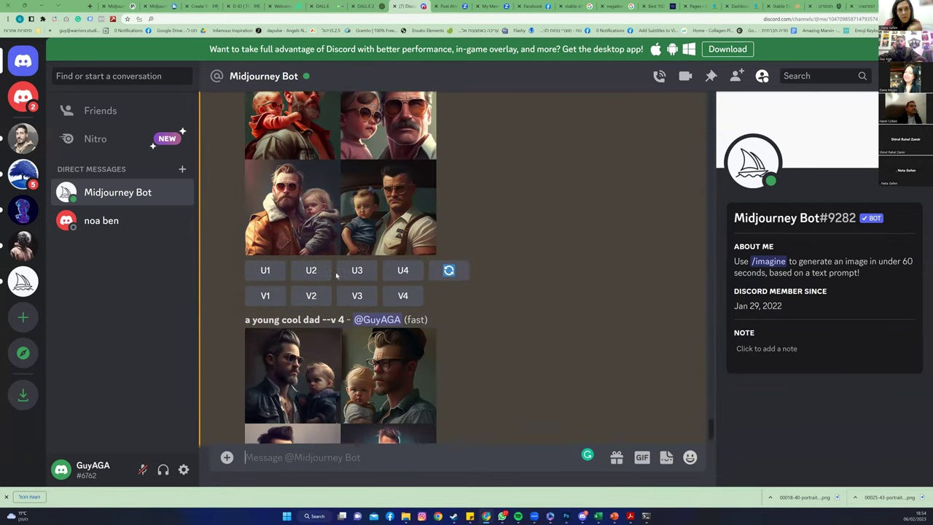
scroll(397, 337, up, 10)
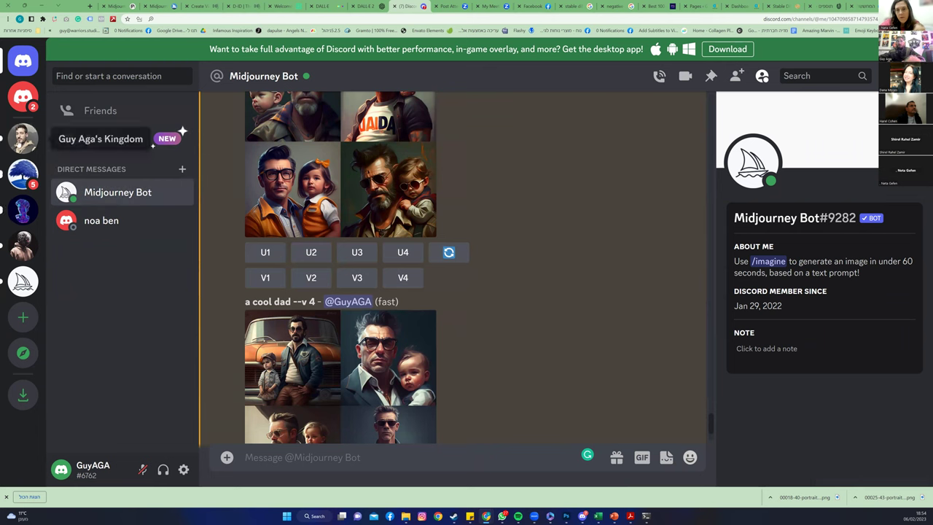
Open the newbies-101 channel on the Midjourney server
click(23, 281)
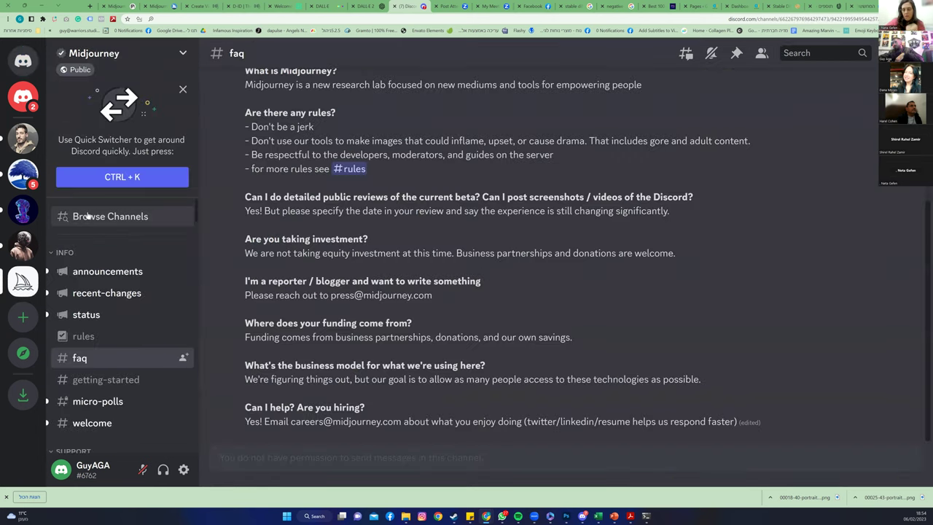
scroll(86, 277, down, 2)
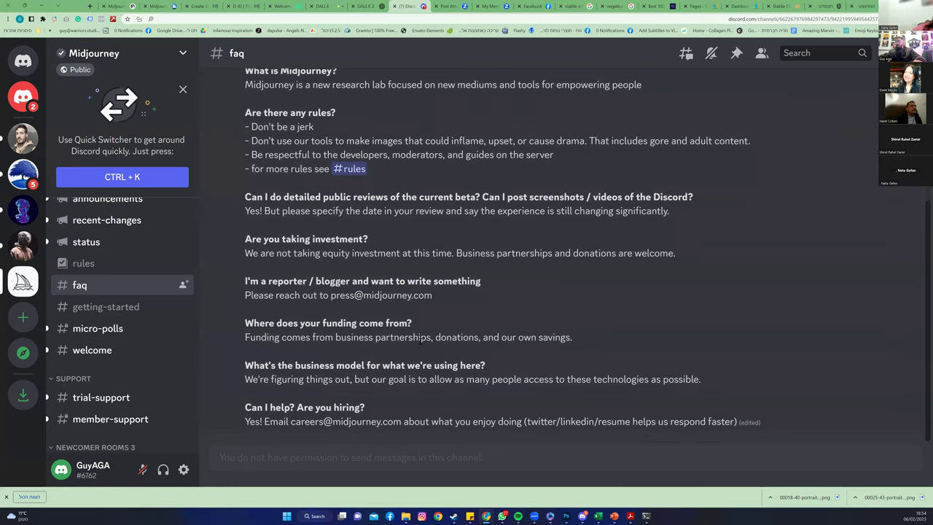
scroll(143, 298, down, 5)
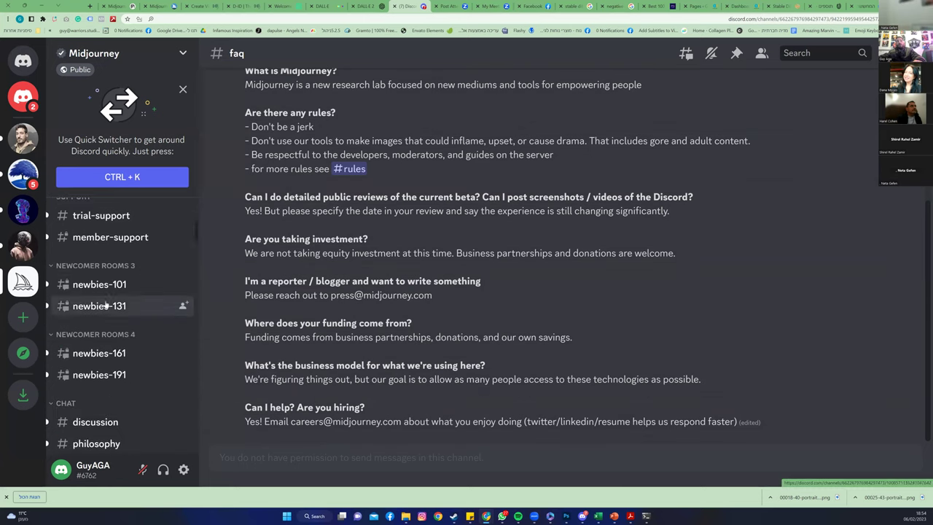
click(99, 283)
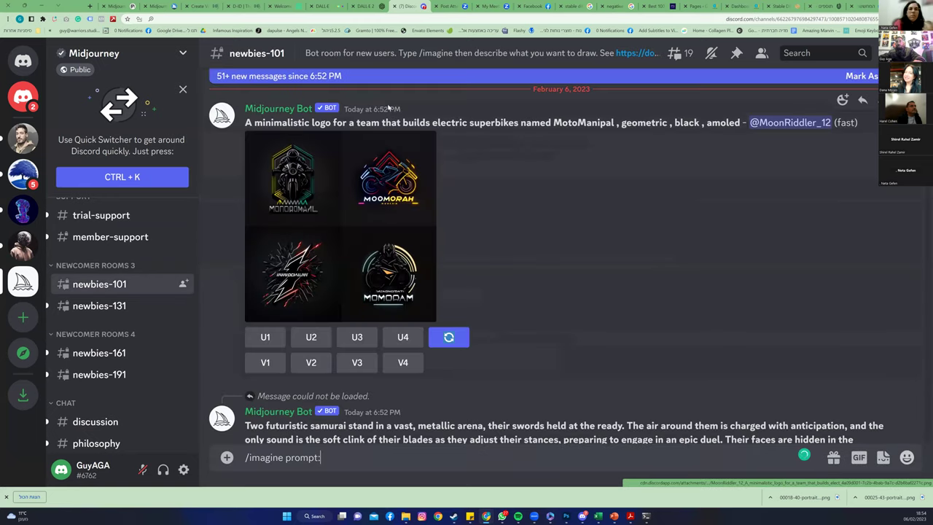
Browse the prompts and generated images that other members have posted in the newbies-101 channel
scroll(350, 147, up, 2)
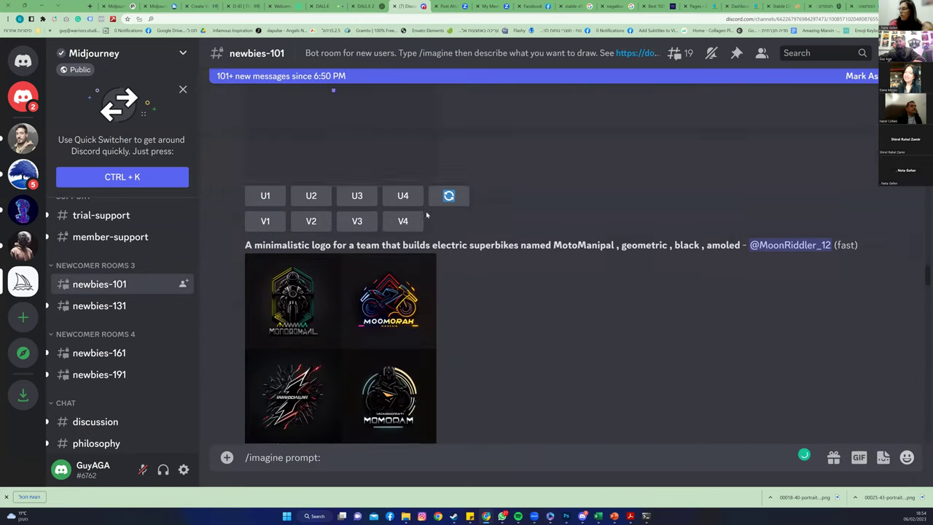
scroll(350, 147, down, 3)
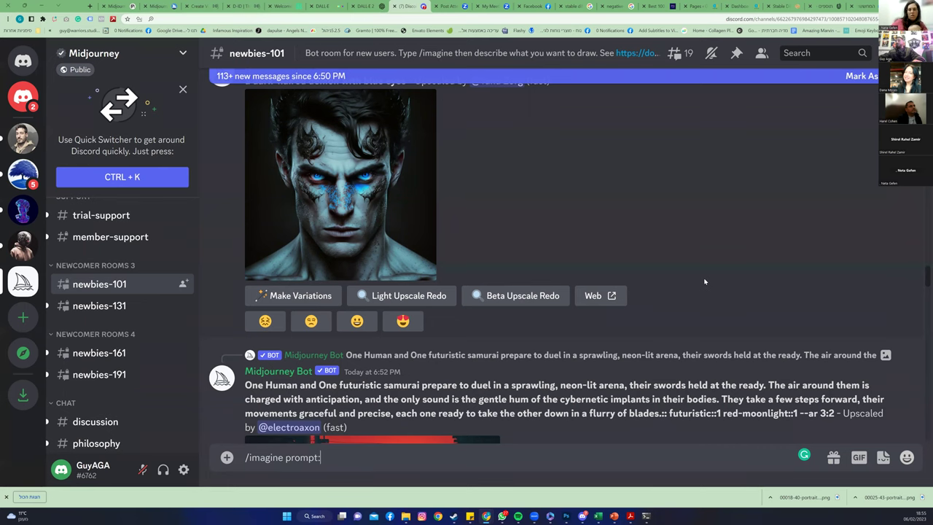
scroll(656, 277, down, 8)
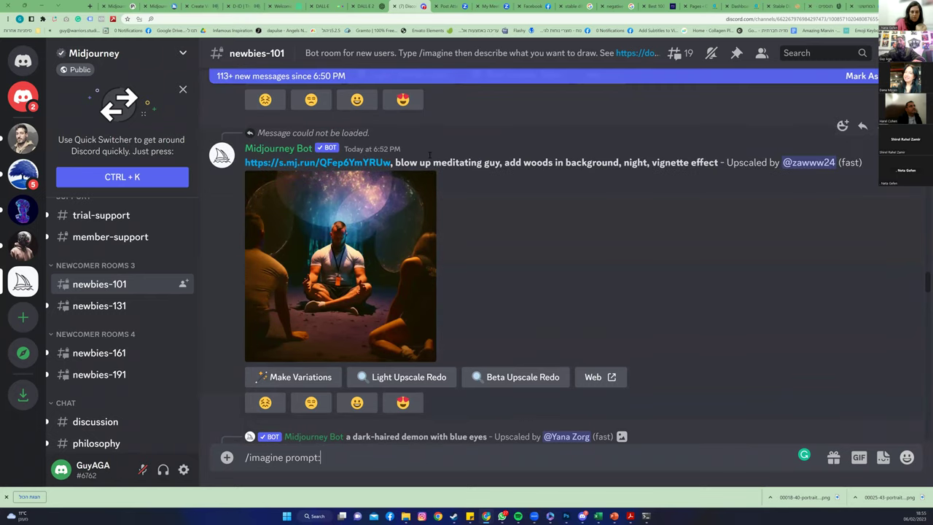
scroll(452, 178, down, 10)
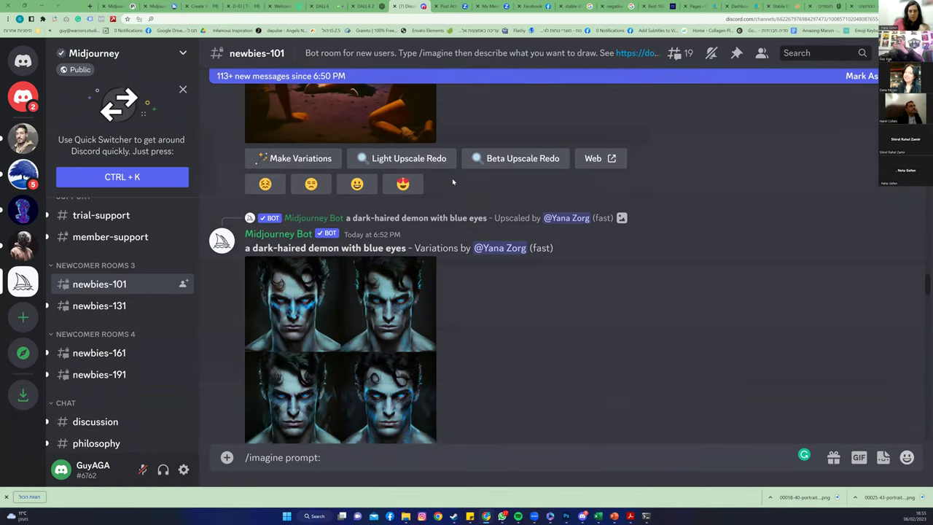
scroll(468, 180, down, 10)
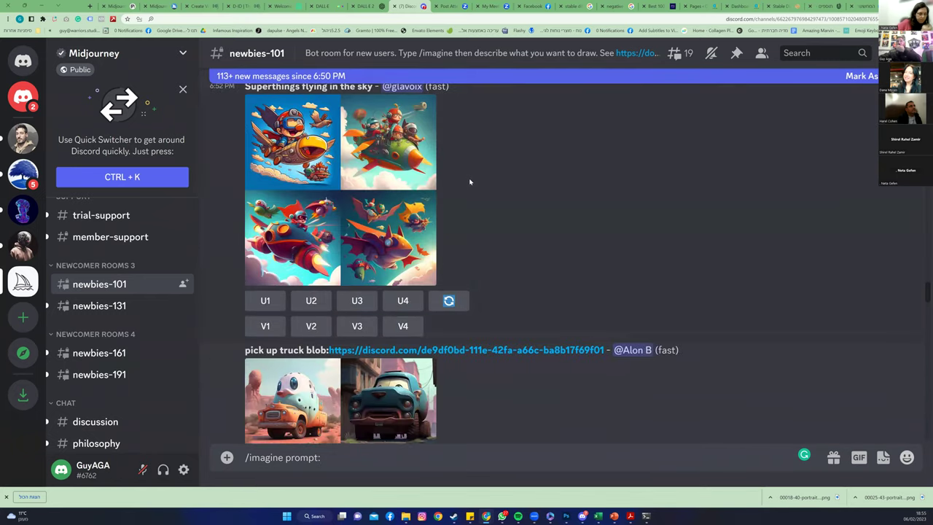
scroll(454, 194, down, 5)
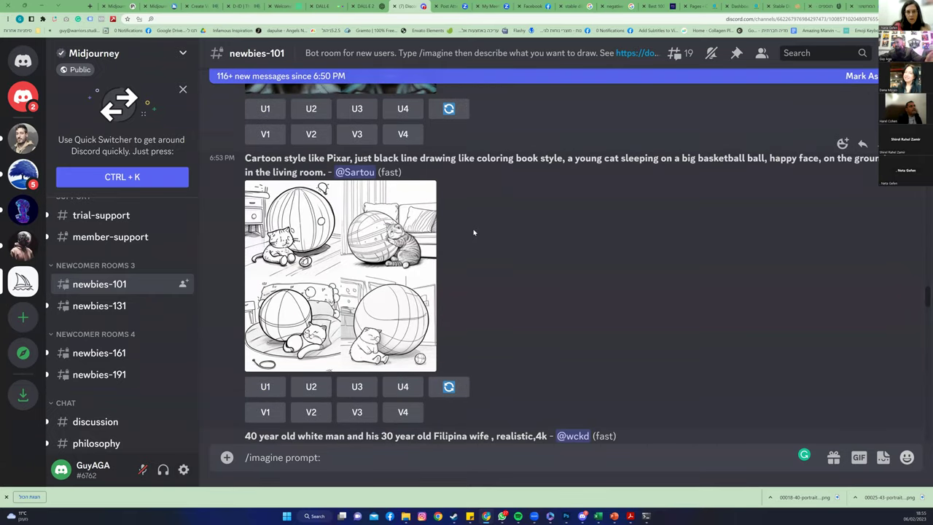
scroll(450, 209, down, 8)
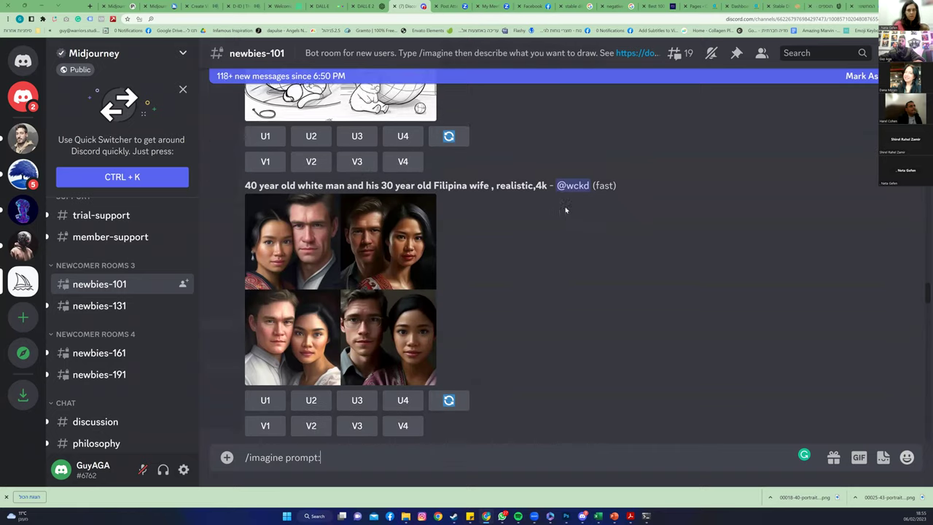
scroll(567, 215, down, 3)
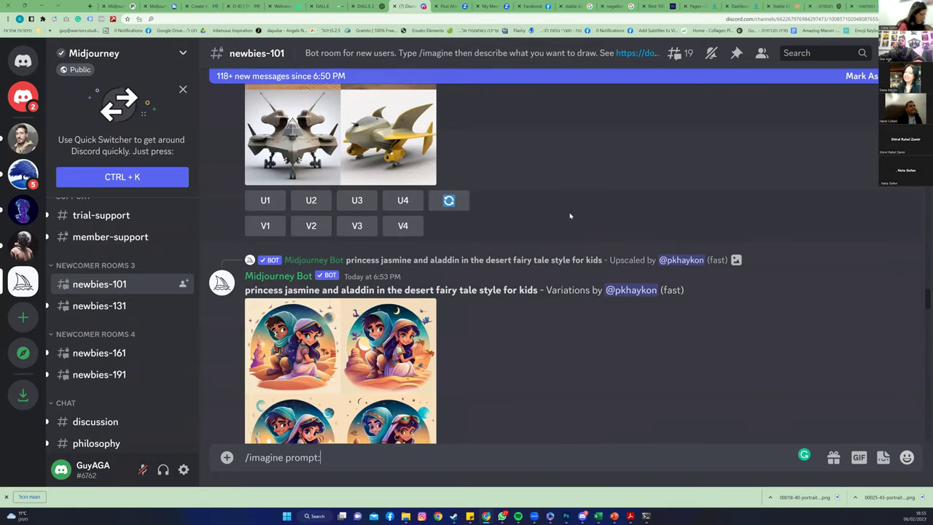
scroll(567, 219, down, 3)
scroll(443, 202, up, 2)
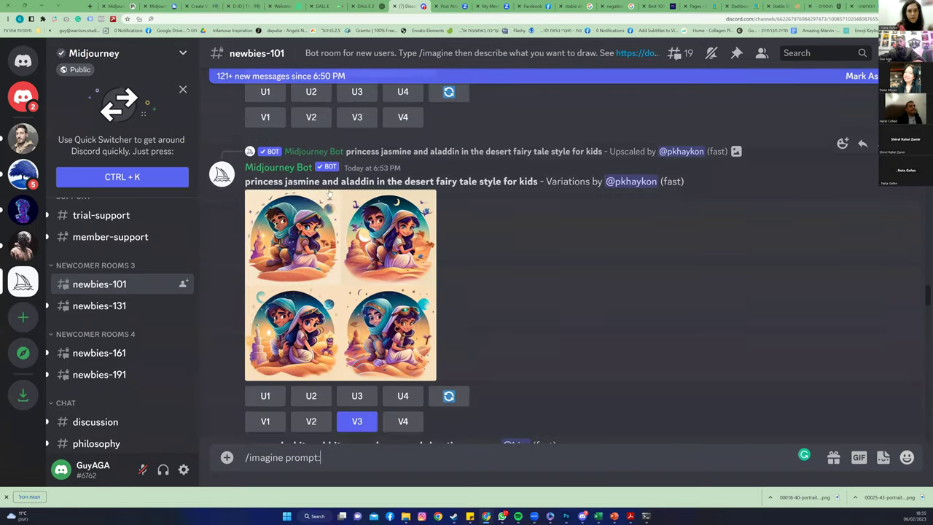
scroll(282, 297, down, 6)
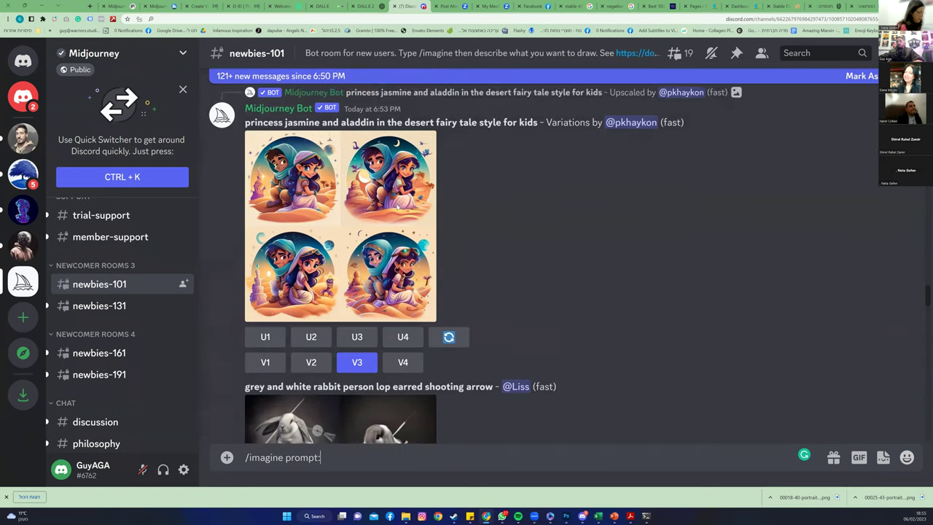
scroll(347, 214, down, 9)
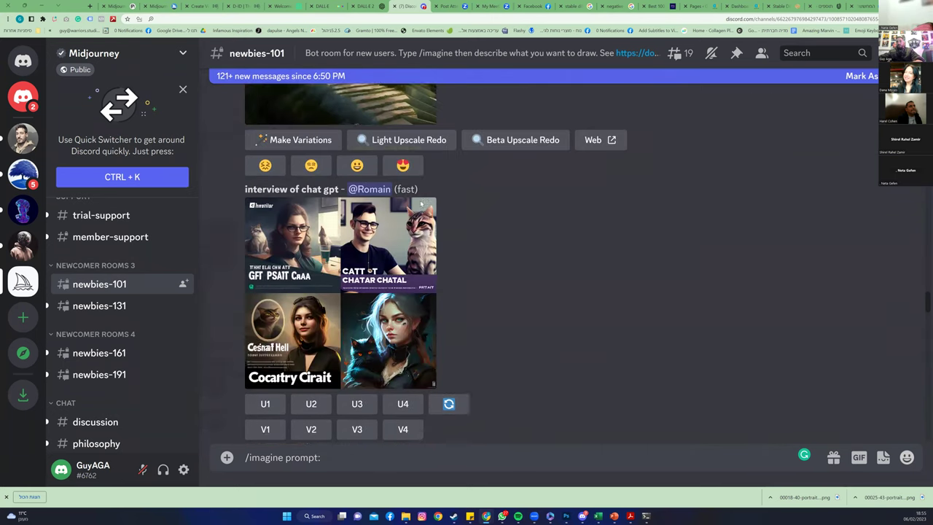
View the "interview of chat gpt" and "cute girl, sitting on floor" image grids enlarged, closing each preview
scroll(377, 155, up, 4)
scroll(377, 155, up, 2)
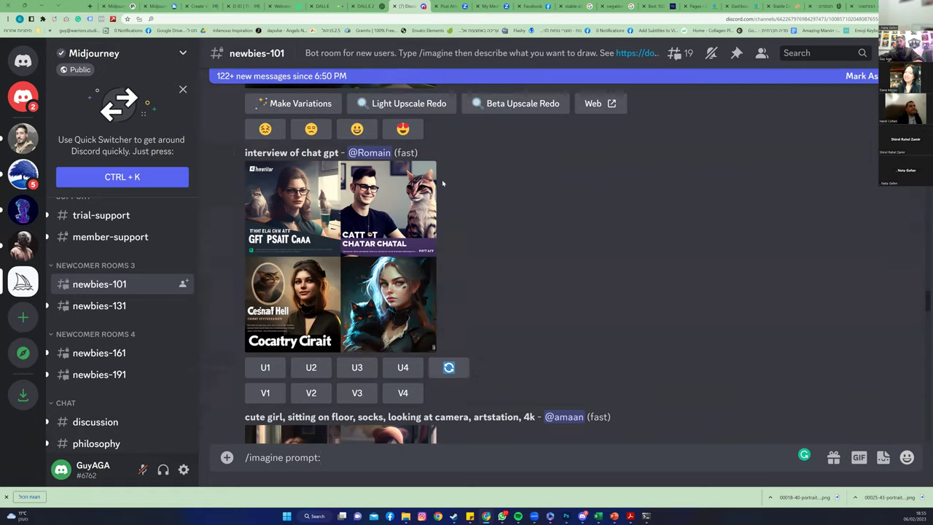
click(423, 219)
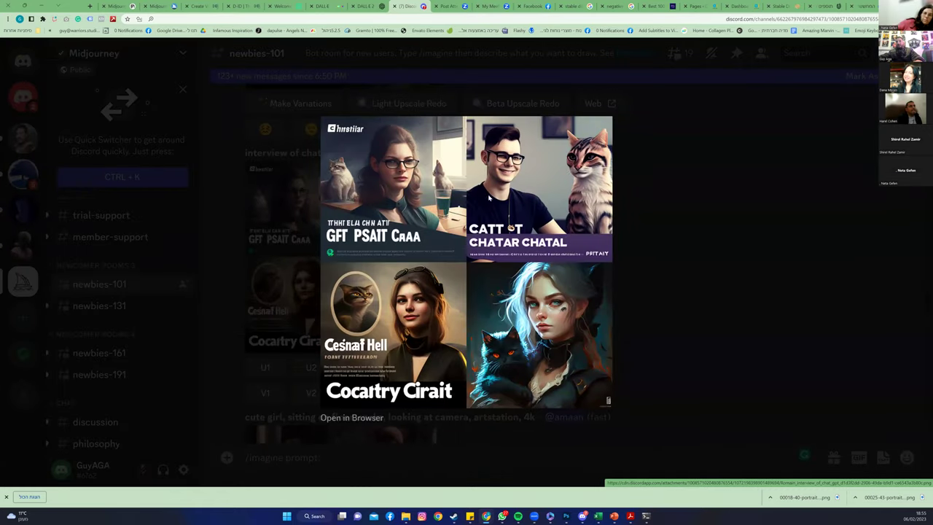
click(624, 296)
scroll(598, 306, down, 4)
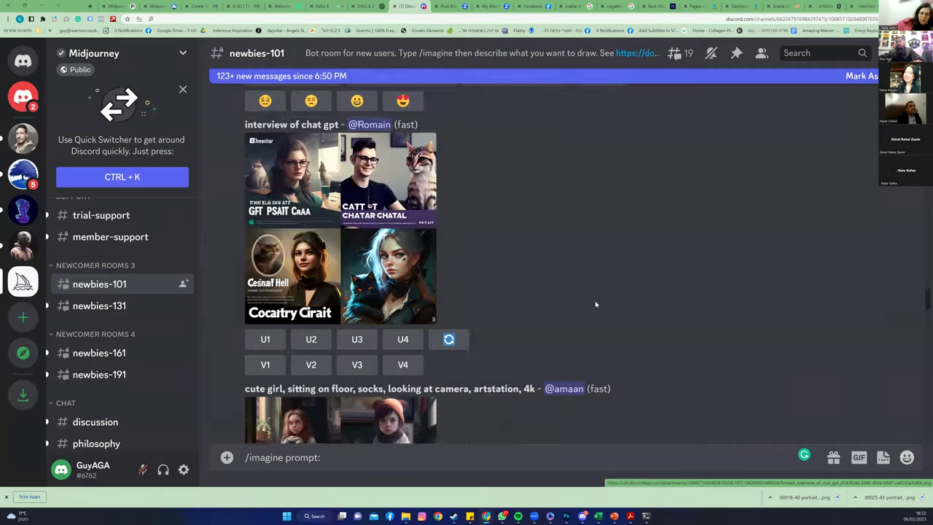
click(388, 315)
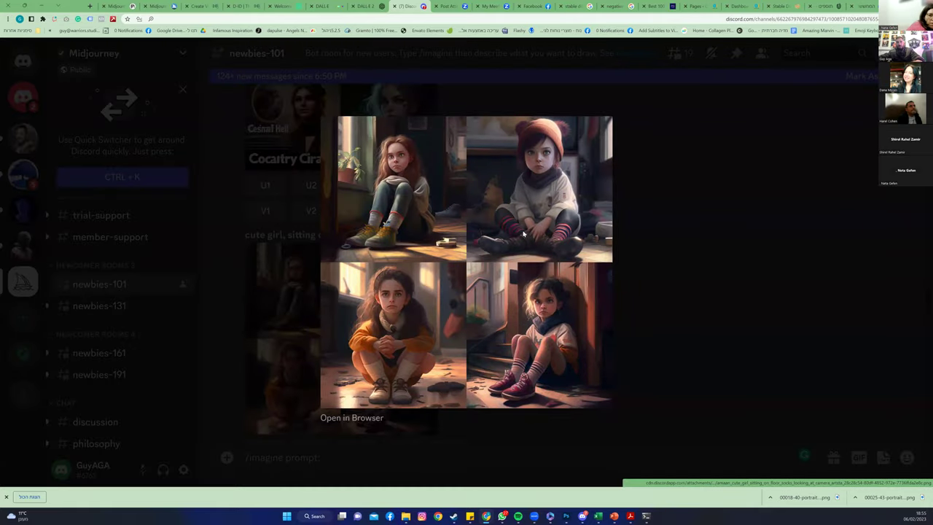
click(618, 247)
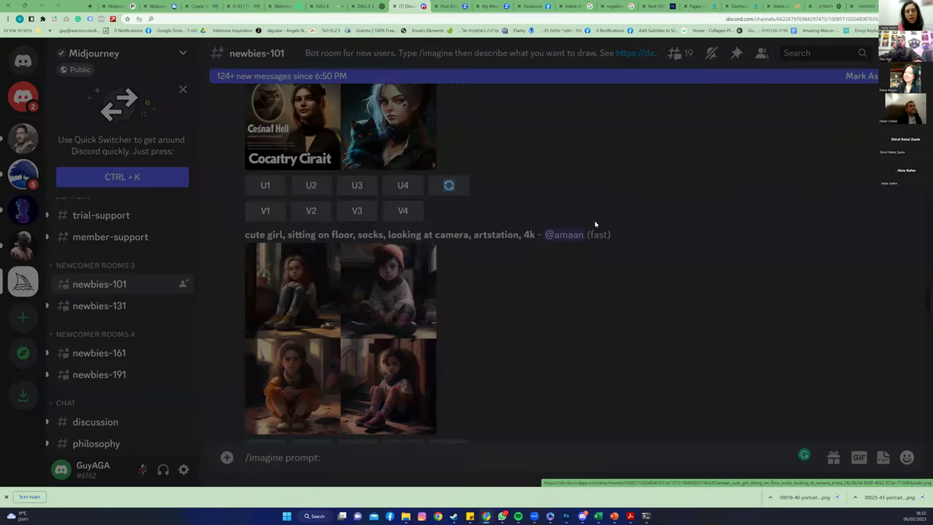
View the minimalistic MotoManipal superbike logo grid enlarged and close the preview
scroll(569, 225, down, 5)
click(398, 194)
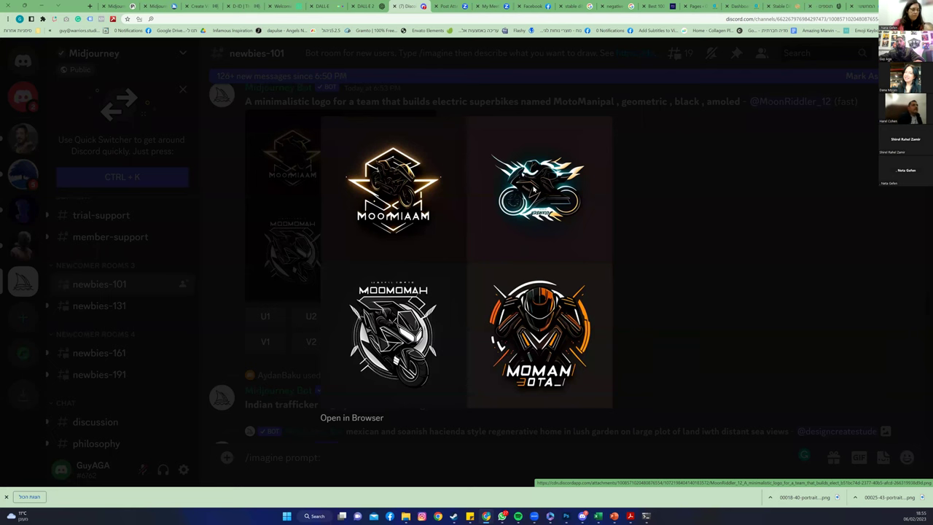
key(Escape)
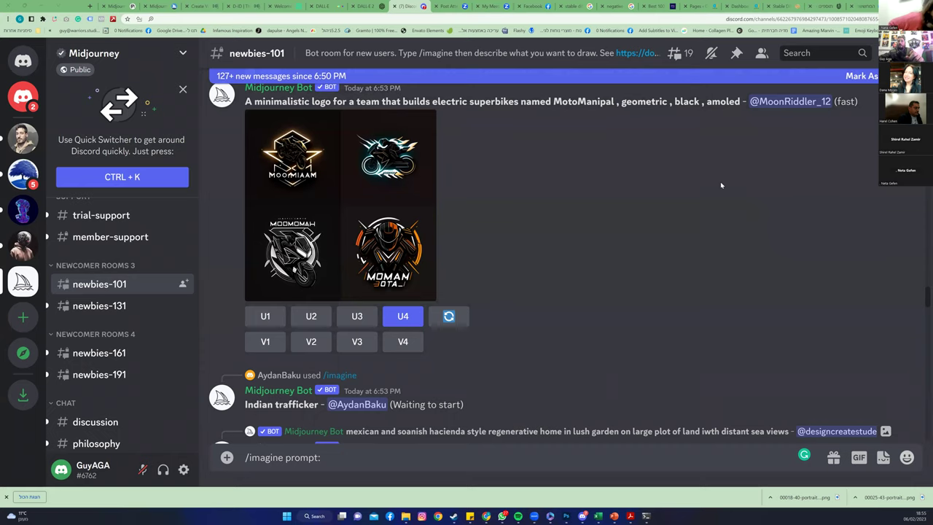
View the upscaled hacienda-style home image enlarged twice, closing the preview each time
scroll(551, 172, down, 5)
click(408, 179)
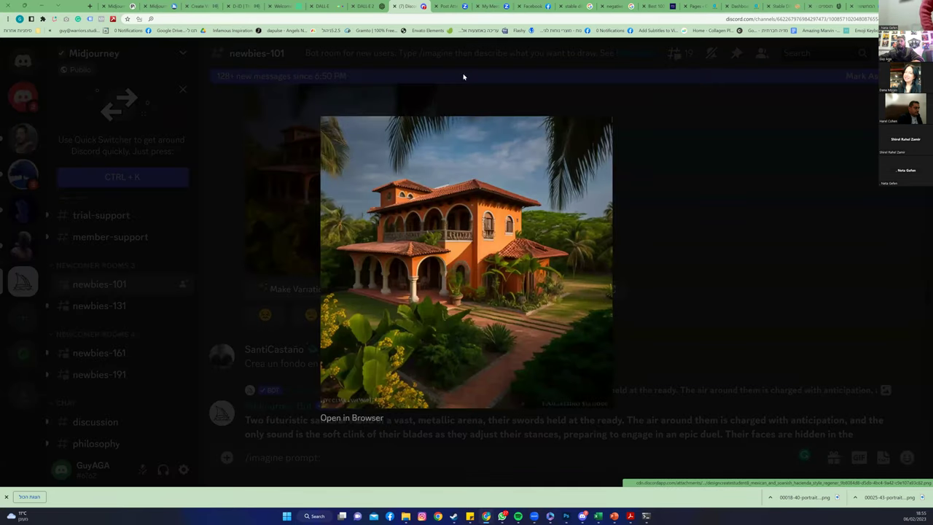
key(Escape)
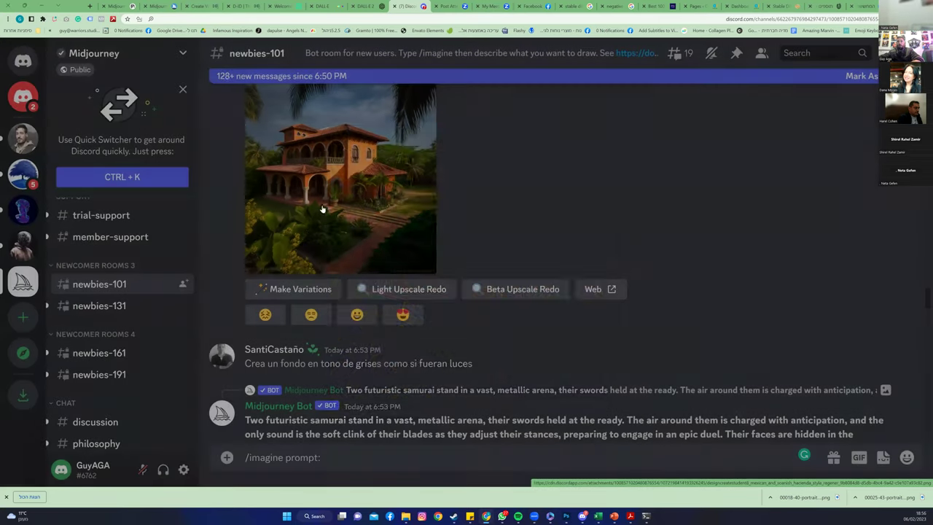
click(345, 183)
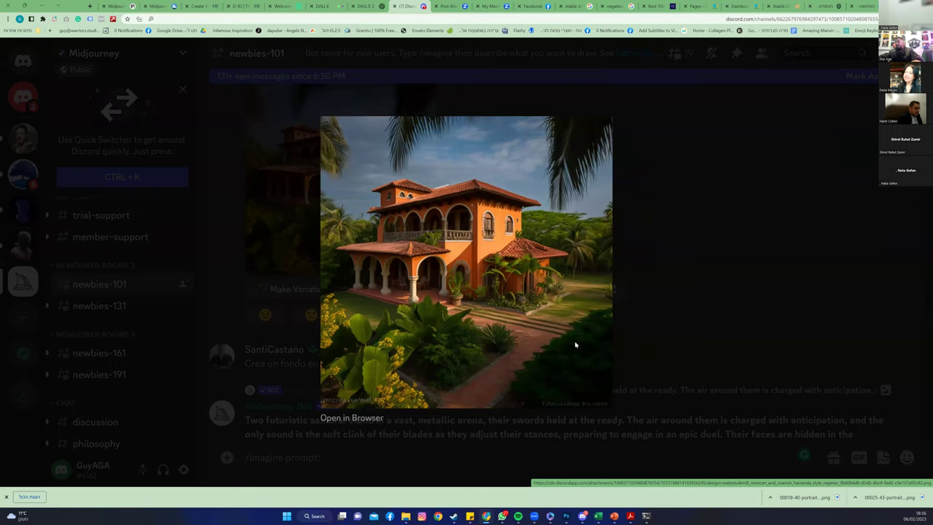
click(599, 109)
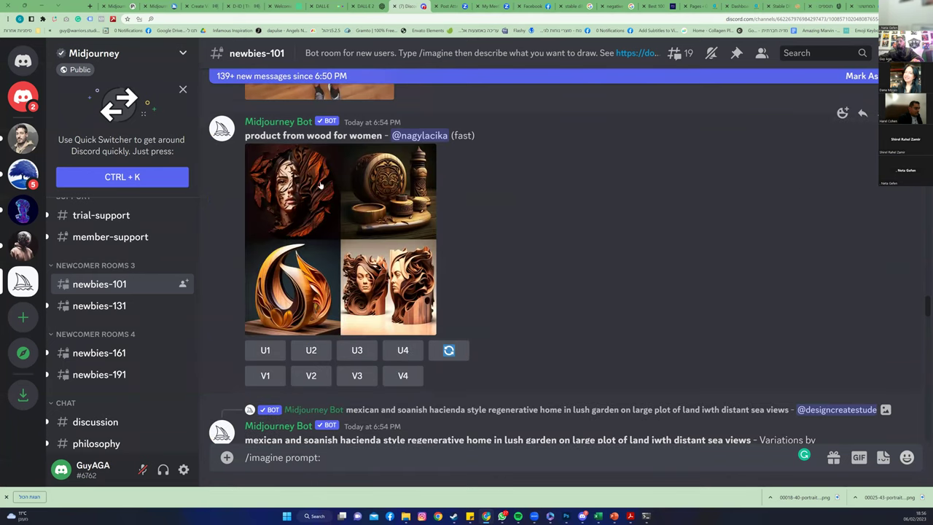
Browse further through the newbies-101 posts and enlarge the "malenia boss from elden ring 4k" image grid
scroll(360, 200, down, 10)
scroll(645, 353, down, 10)
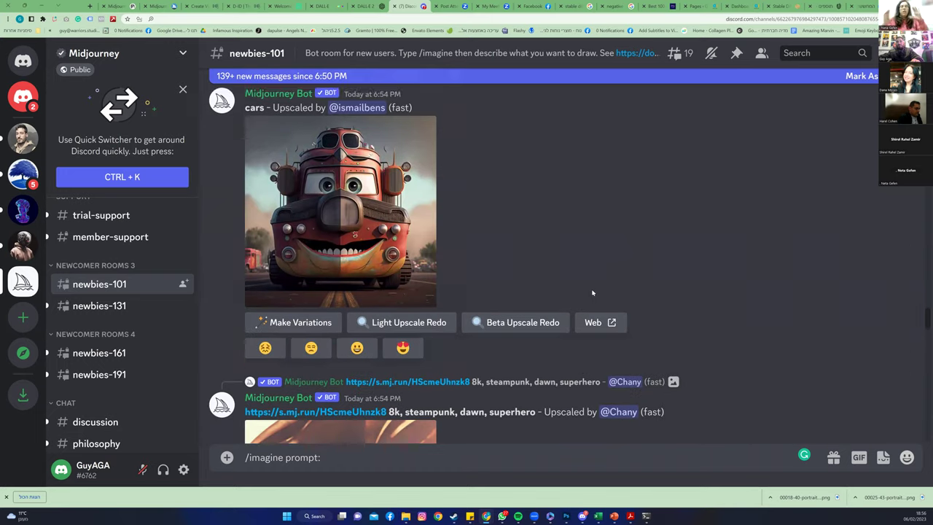
scroll(554, 291, down, 4)
scroll(358, 201, down, 4)
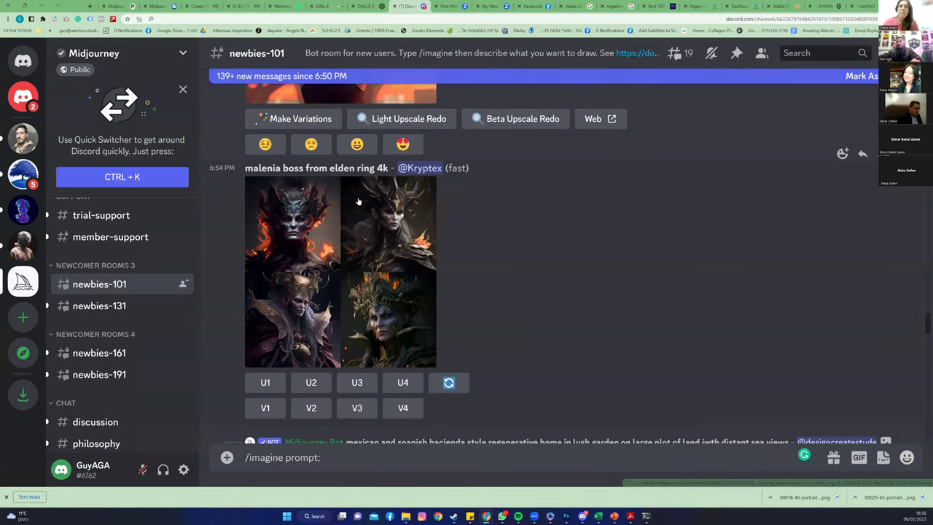
click(357, 201)
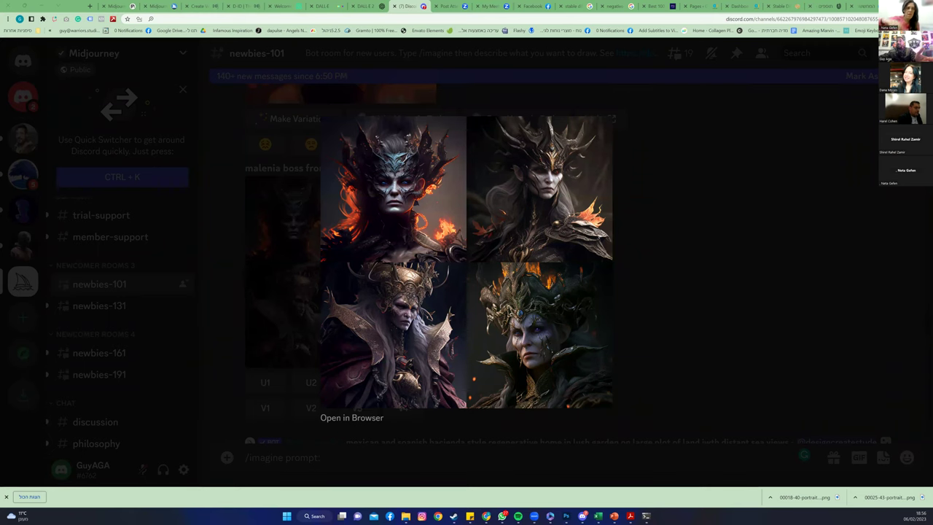
Close the enlarged image preview and search the web in a new tab for "community midjurny"
click(762, 133)
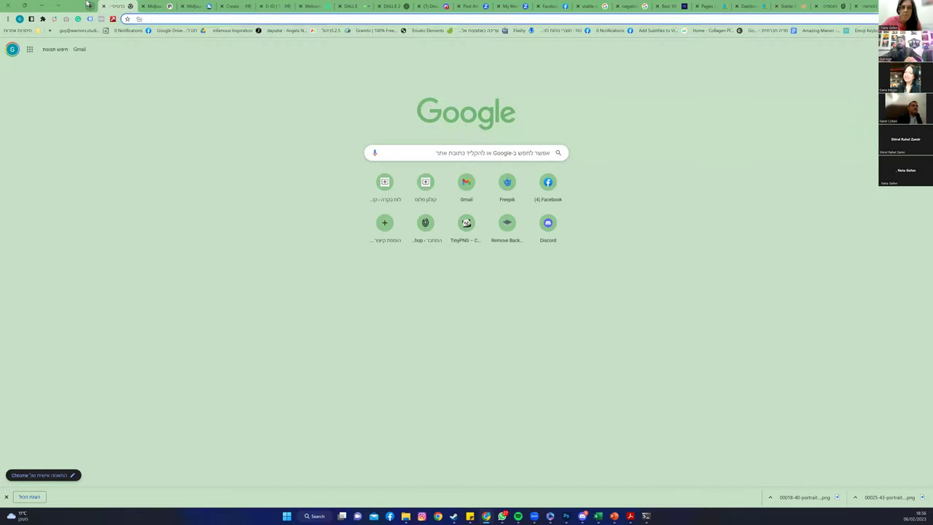
text(community)
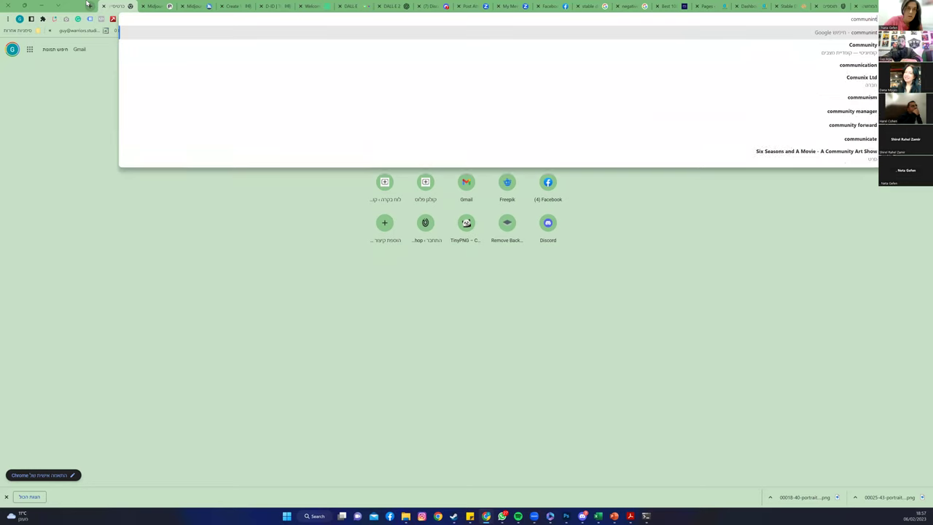
key(BackSpace)
key(BackSpace)
text(nt)
key(BackSpace)
key(BackSpace)
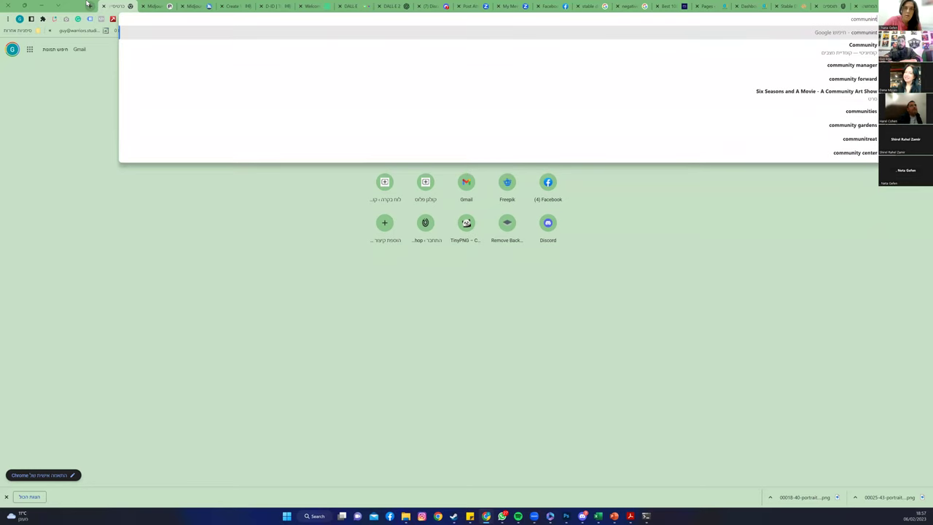
text(ty dis)
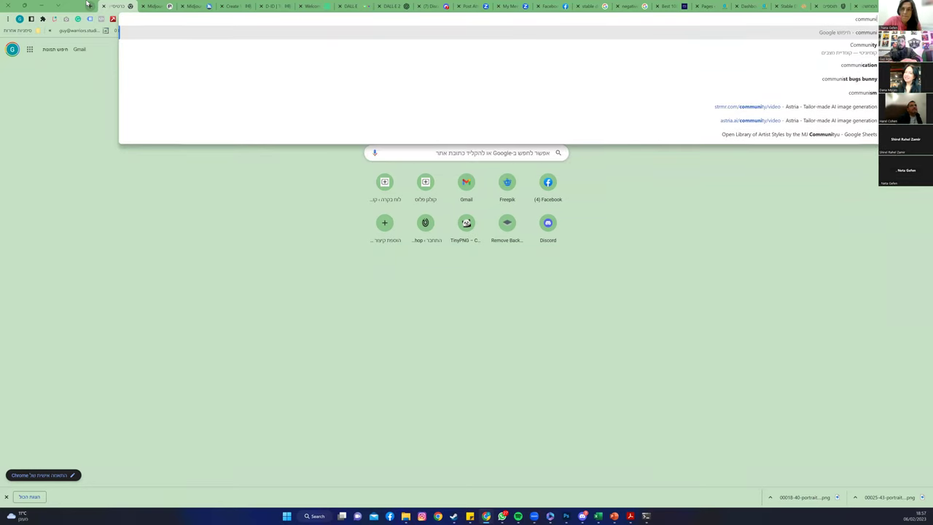
key(BackSpace)
key(BackSpace)
key(BackSpace)
text(midjurny)
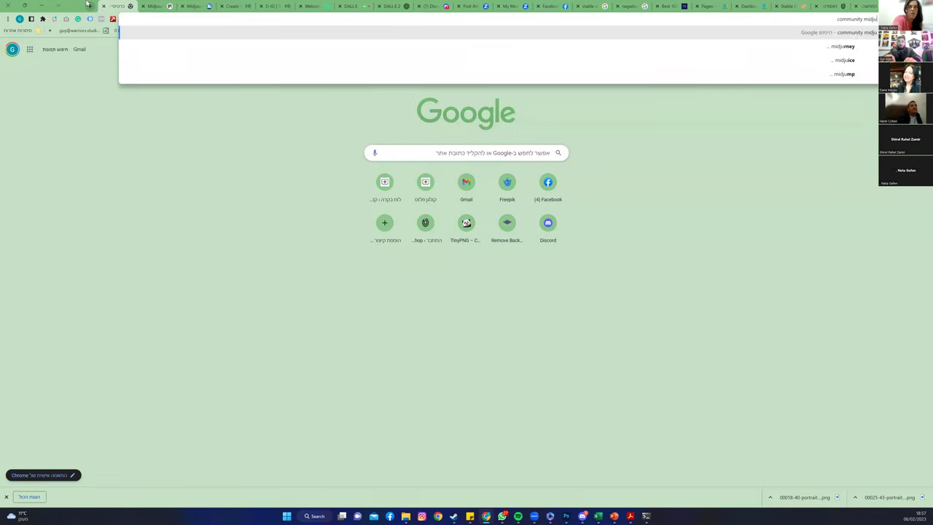
key(Return)
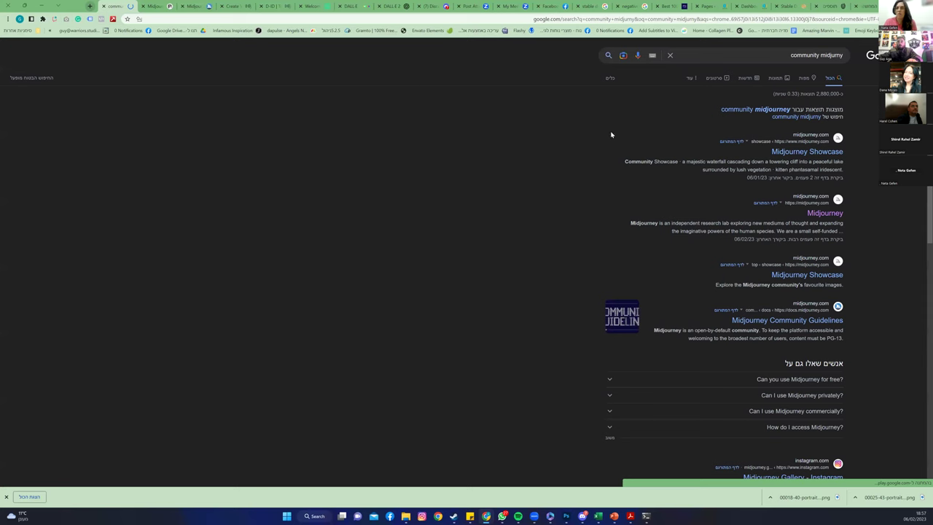
Open the Midjourney Showcase search result, browse the recent images and open the armored green kakapo image at full size
click(807, 151)
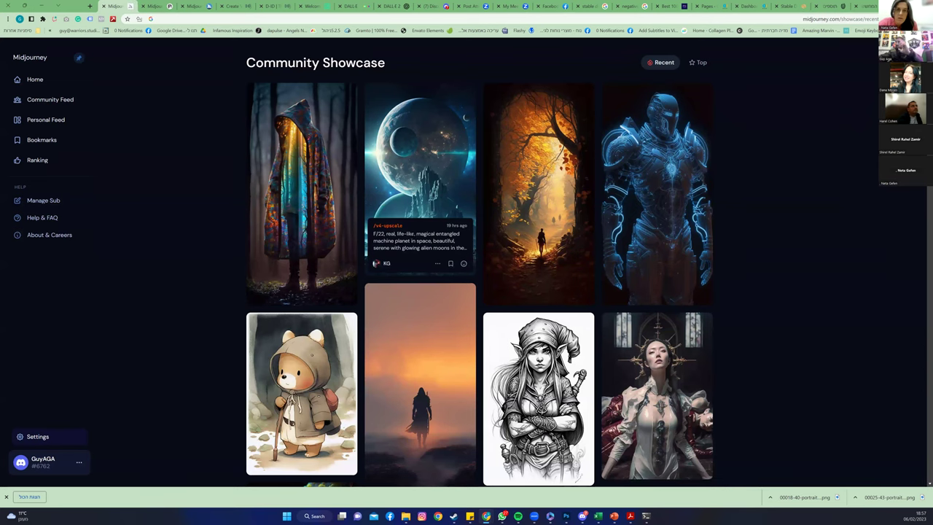
scroll(596, 261, down, 6)
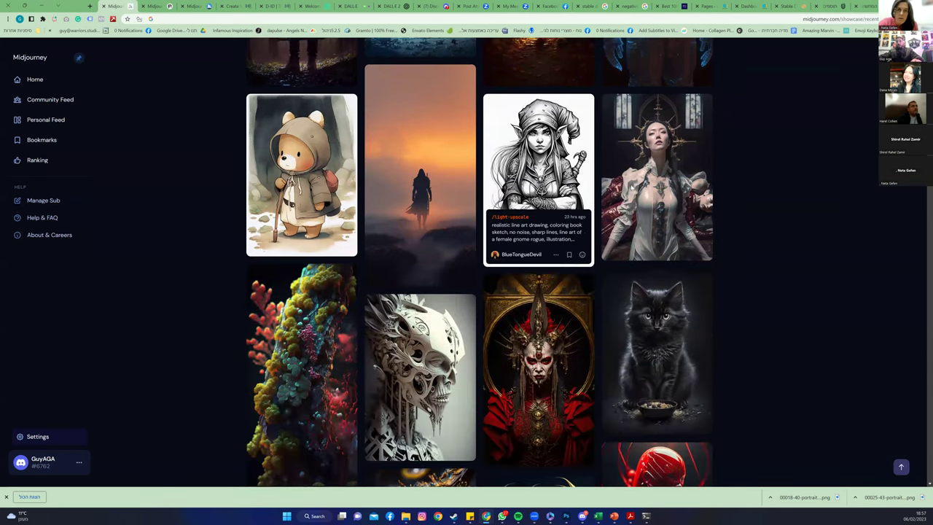
scroll(843, 176, down, 1)
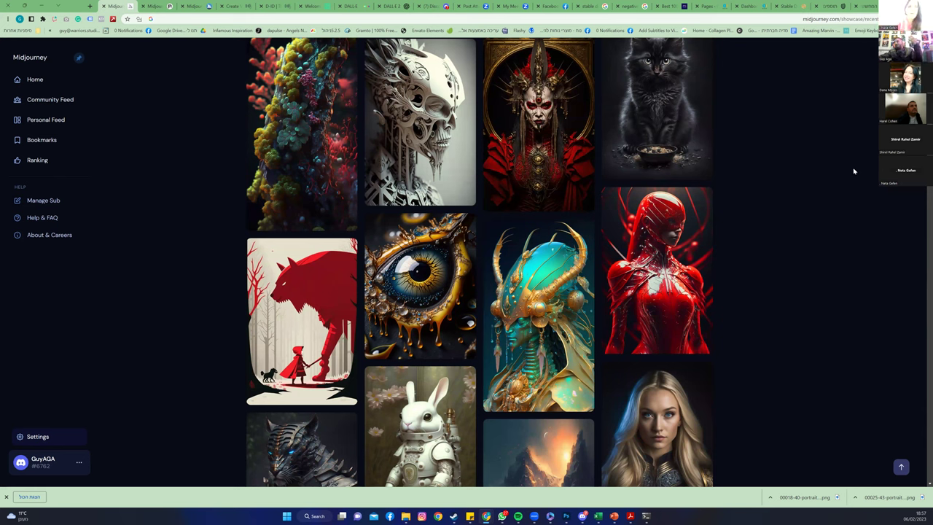
scroll(850, 187, down, 2)
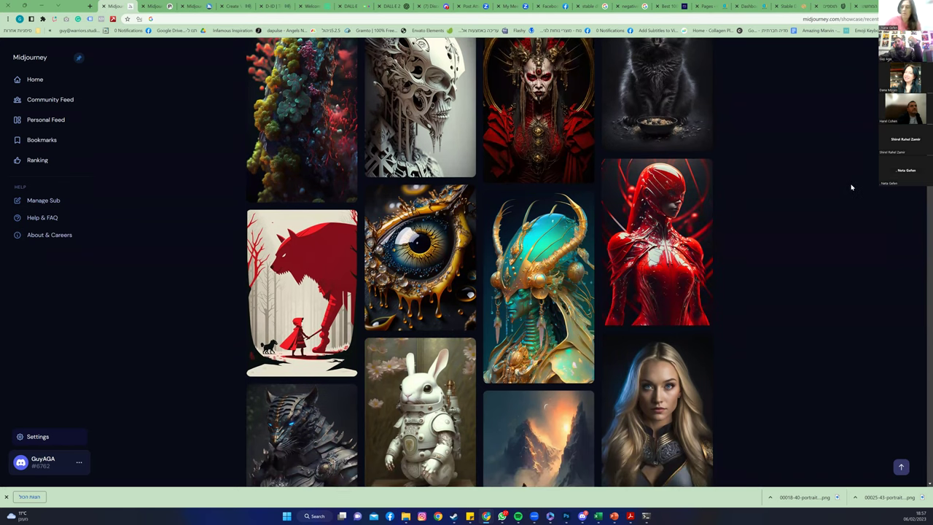
scroll(850, 187, down, 3)
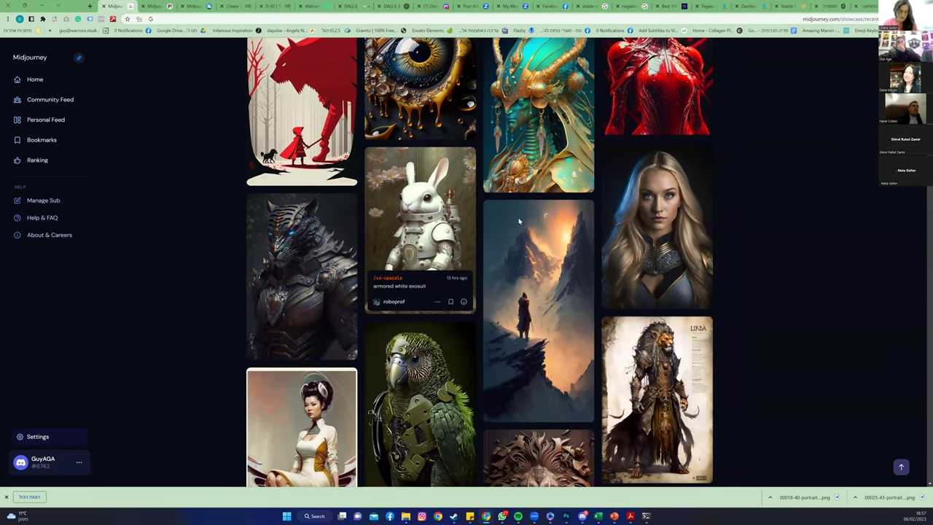
scroll(519, 221, down, 3)
click(395, 224)
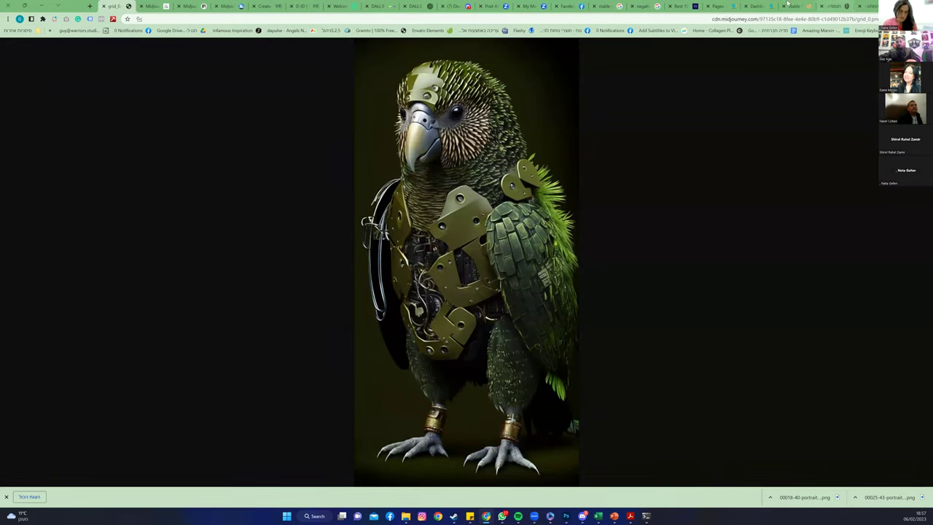
Try to copy the kakapo image's prompt from the Community Showcase, viewing the full-size image again and returning to the gallery
click(162, 5)
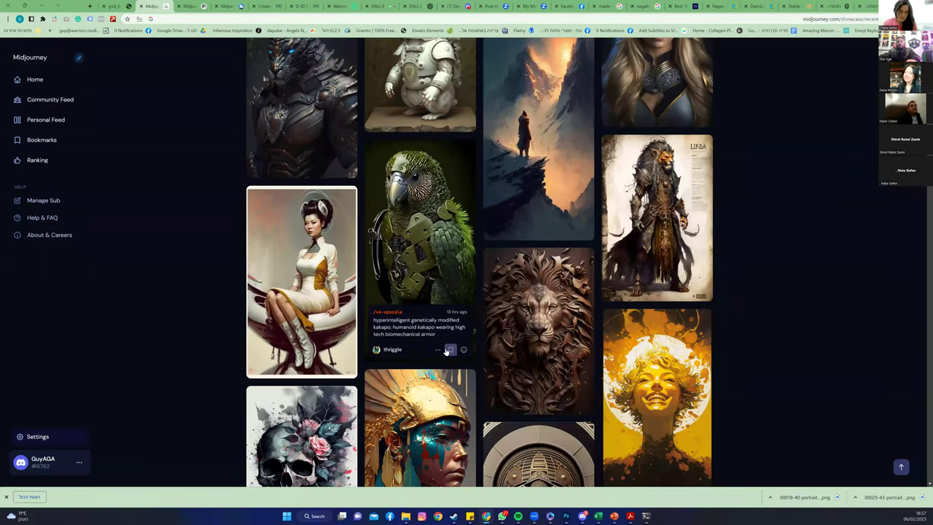
click(437, 349)
mouse_move(430, 271)
click(470, 259)
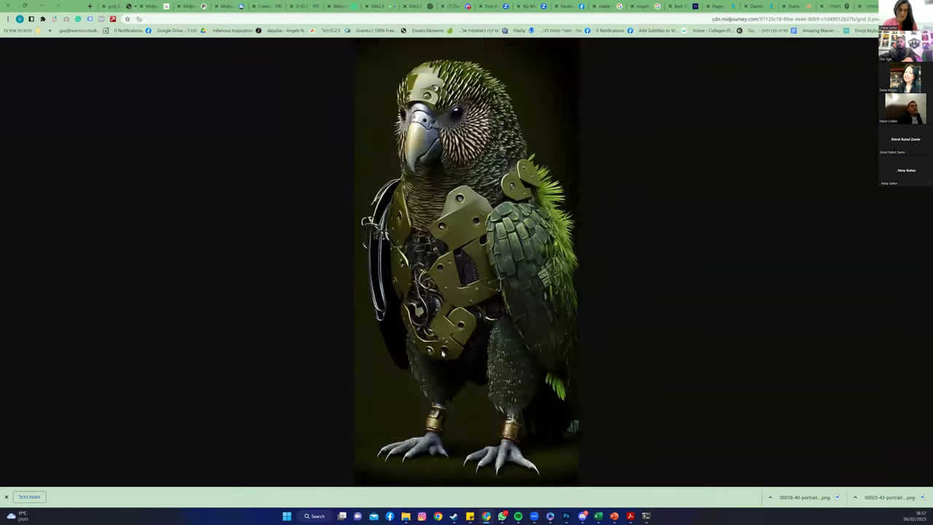
click(469, 426)
click(195, 5)
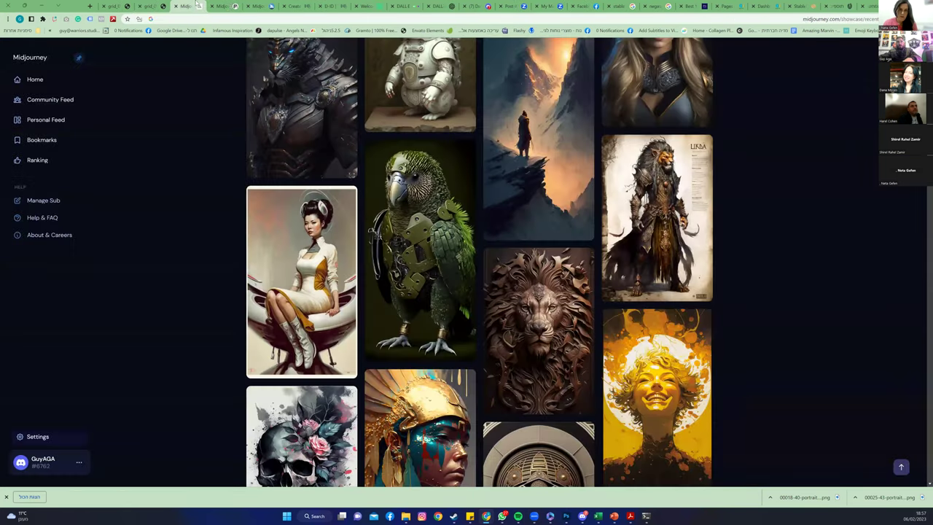
Switch to Discord's newbies-101 channel, try pasting the copied content as the /imagine prompt and clear it
click(228, 5)
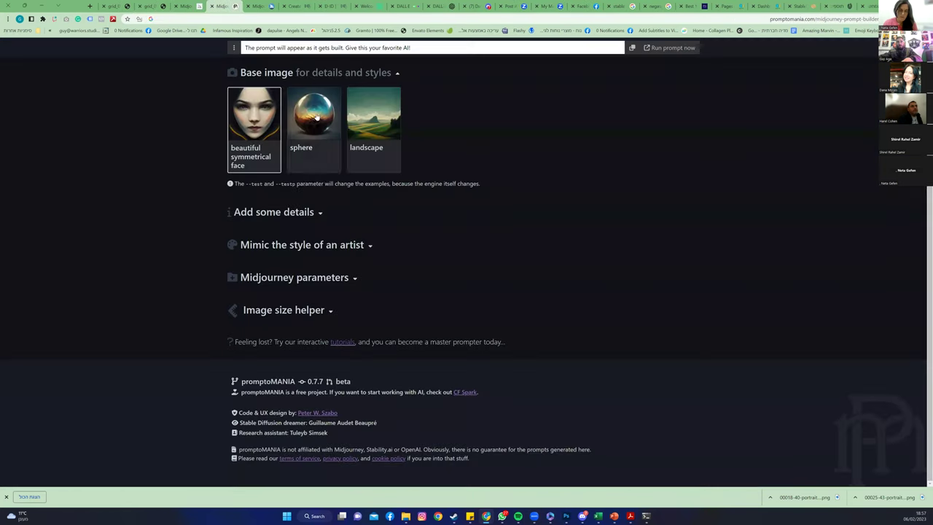
click(263, 5)
click(472, 6)
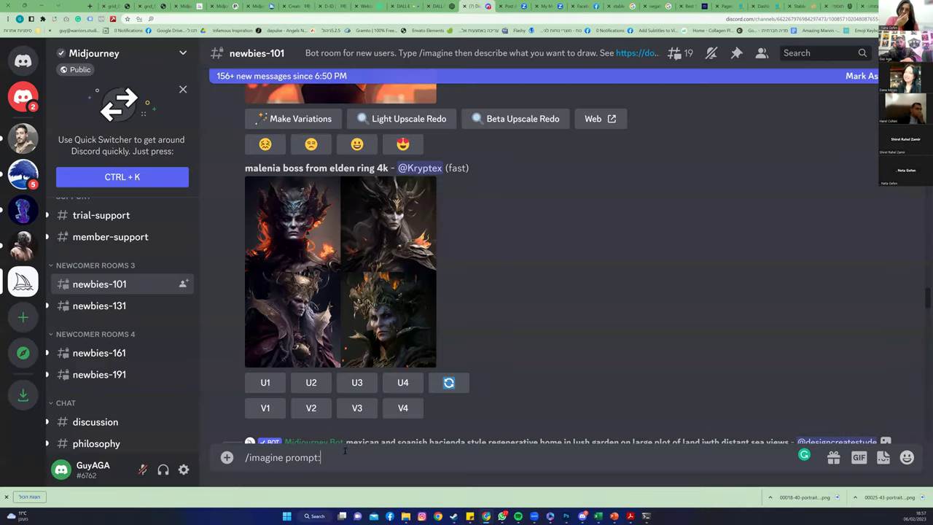
key(ctrl+v)
drag(718, 458, 322, 465)
key(BackSpace)
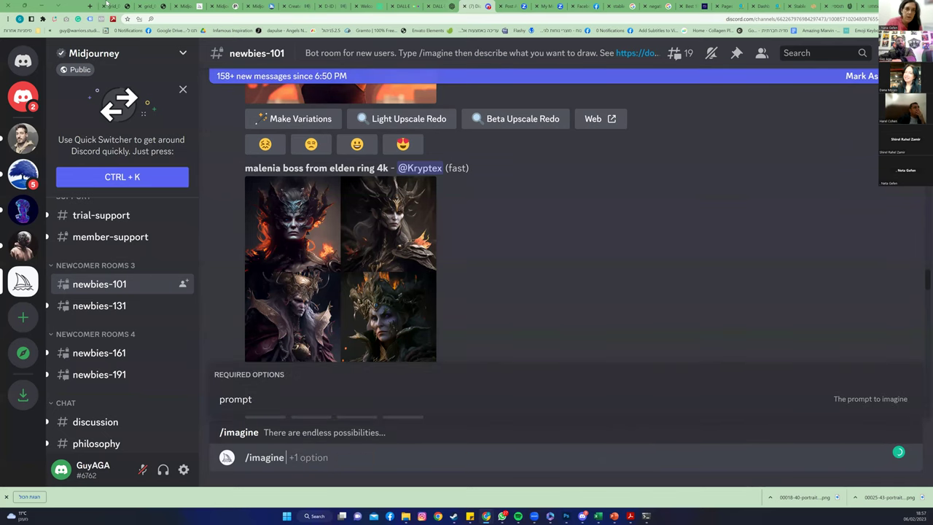
Return to the Midjourney Community Showcase and copy the prompt of the armored kakapo image
click(184, 6)
key(Escape)
mouse_move(420, 306)
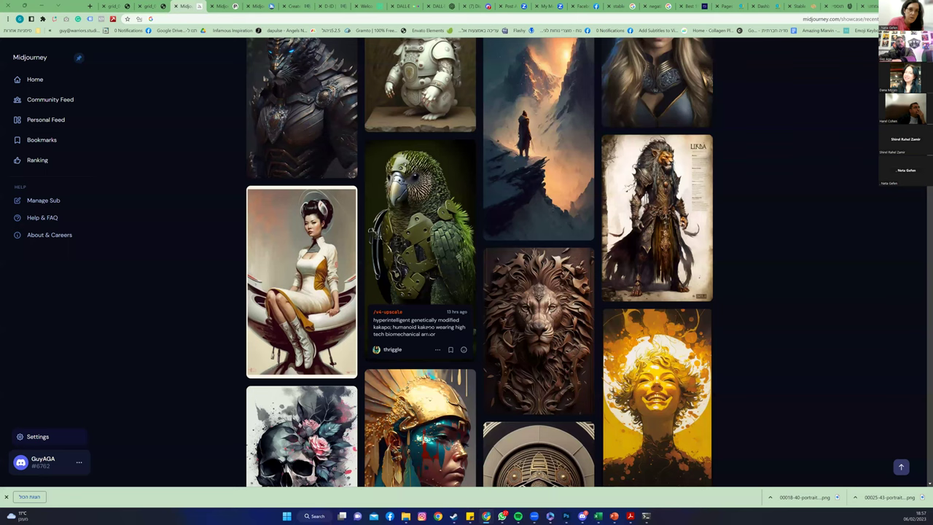
click(436, 351)
mouse_move(438, 273)
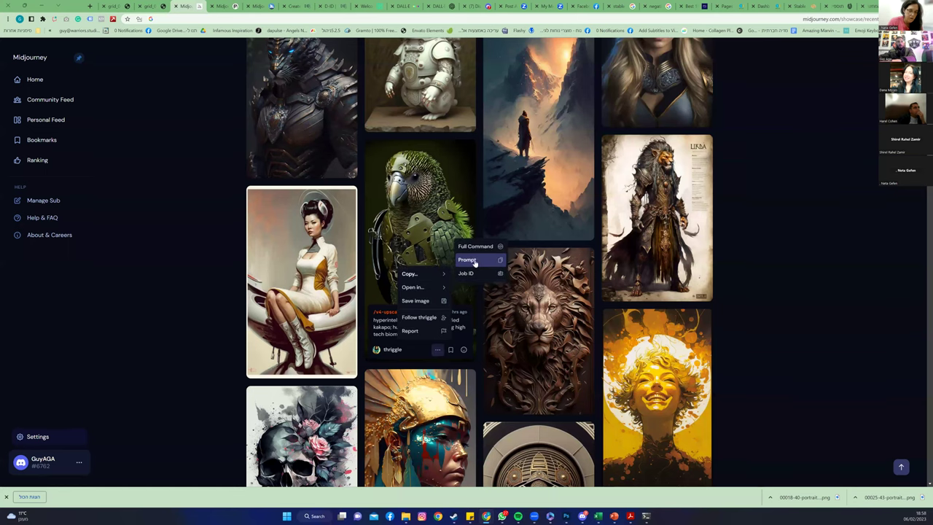
click(470, 260)
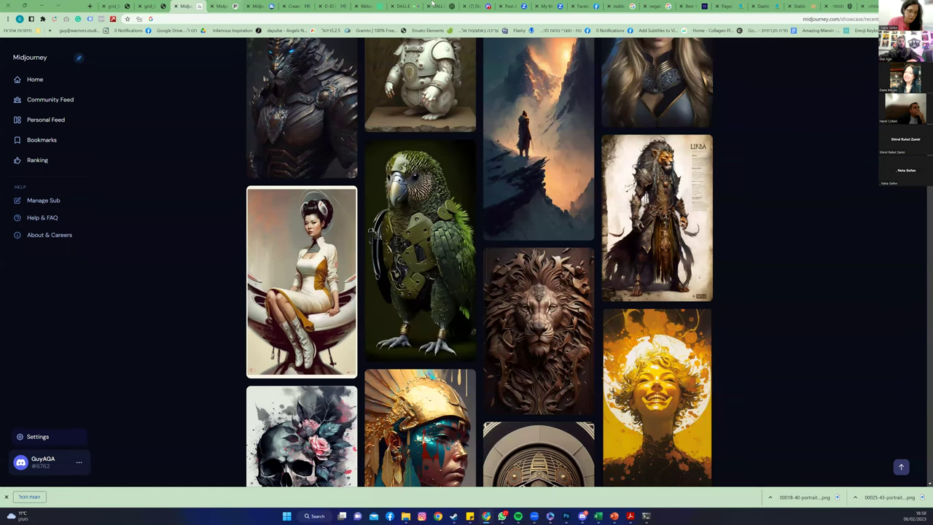
Generate images from "hyperintelligent genetically modified kakapo; humanoid kakapo wearing high tech biomechanical armor" with /imagine in Discord's newbies-101 channel
click(488, 6)
text(hyperintelligent genetically modified kakapo; humanoid kakapo wearing high tech biomechanical armor)
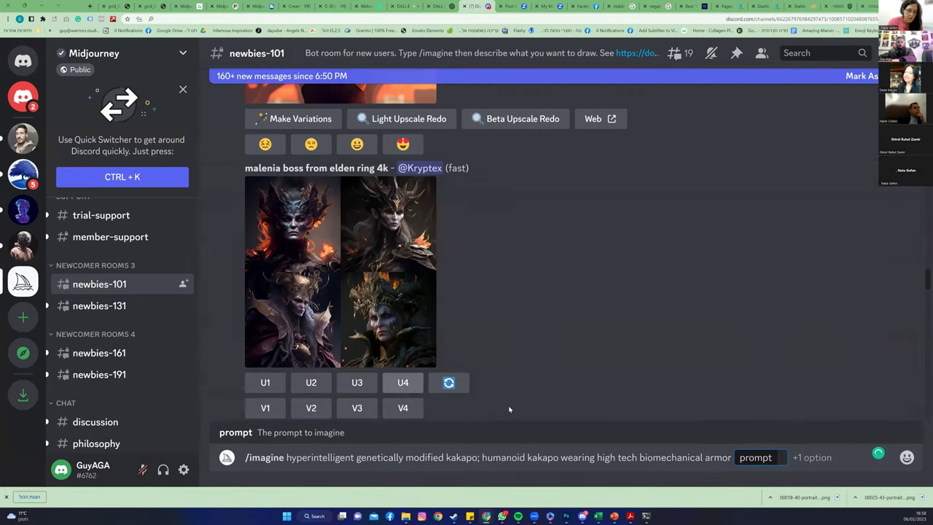
key(Return)
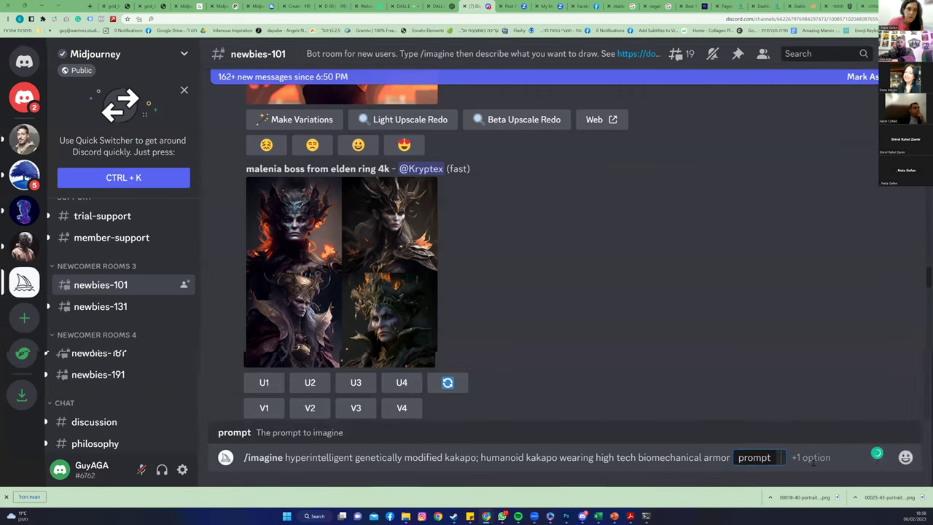
key(ctrl+a)
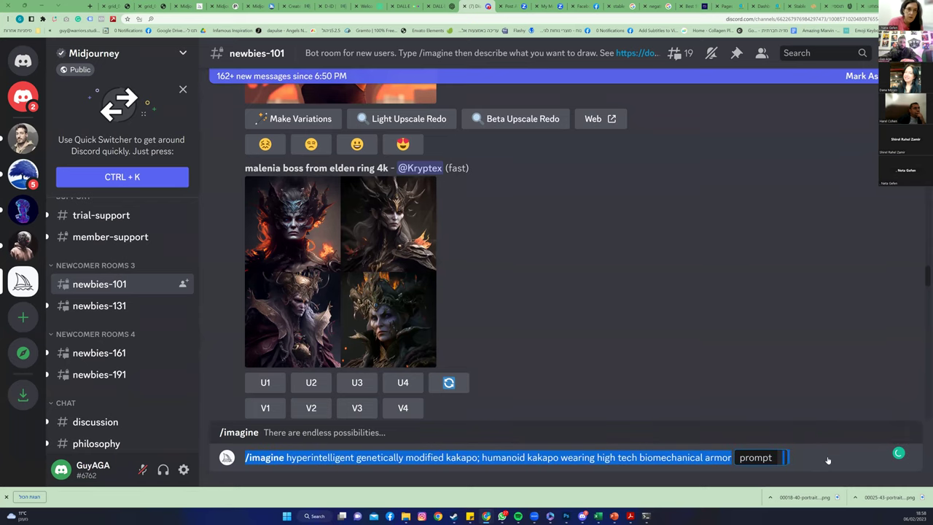
text(/)
key(Return)
key(ctrl+v)
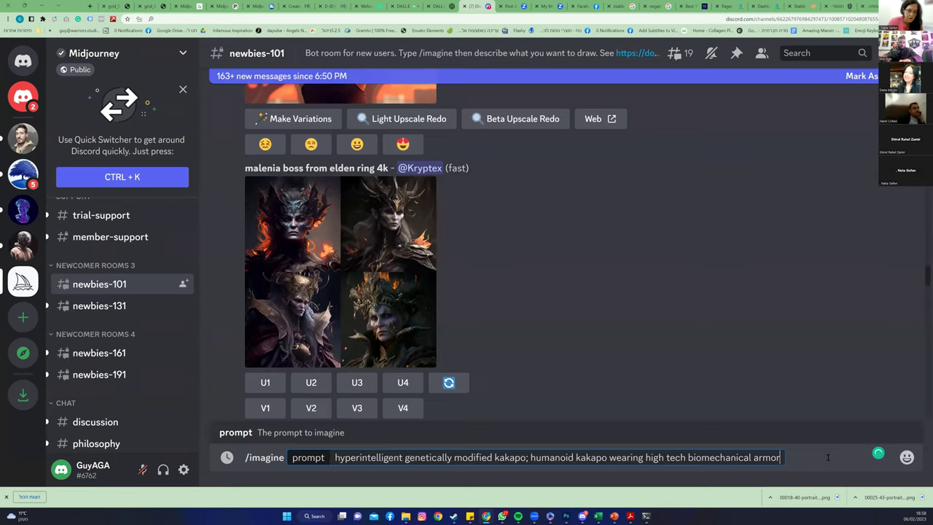
key(Return)
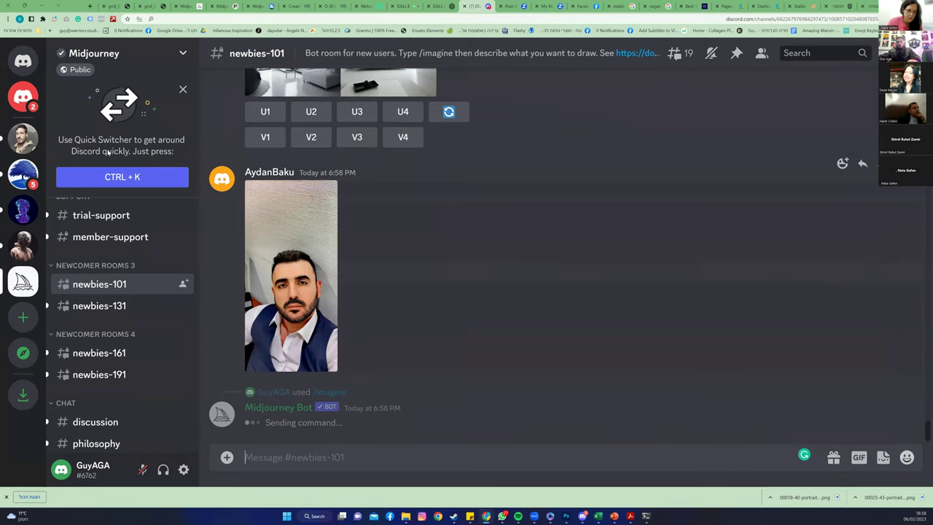
Open the Midjourney Bot direct messages and submit the same "hyperintelligent genetically modified kakapo" armor prompt with /imagine
scroll(143, 250, up, 5)
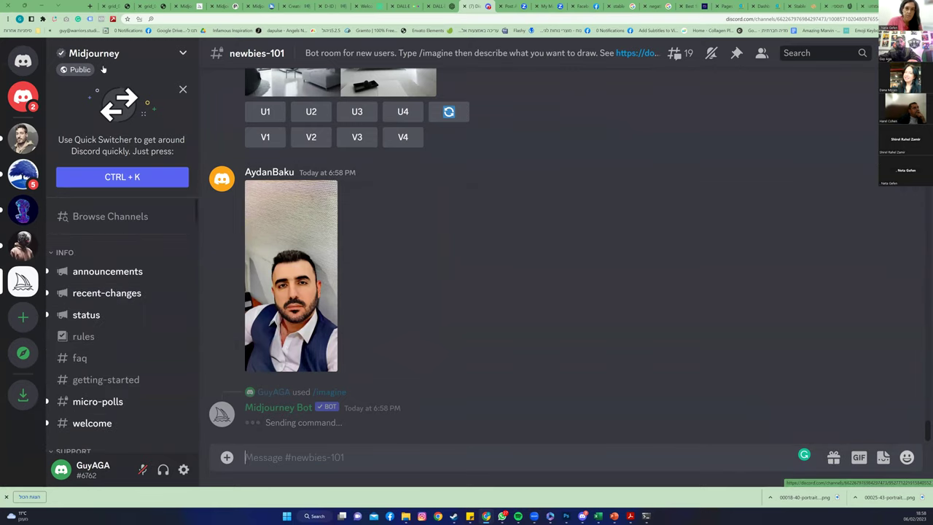
click(22, 62)
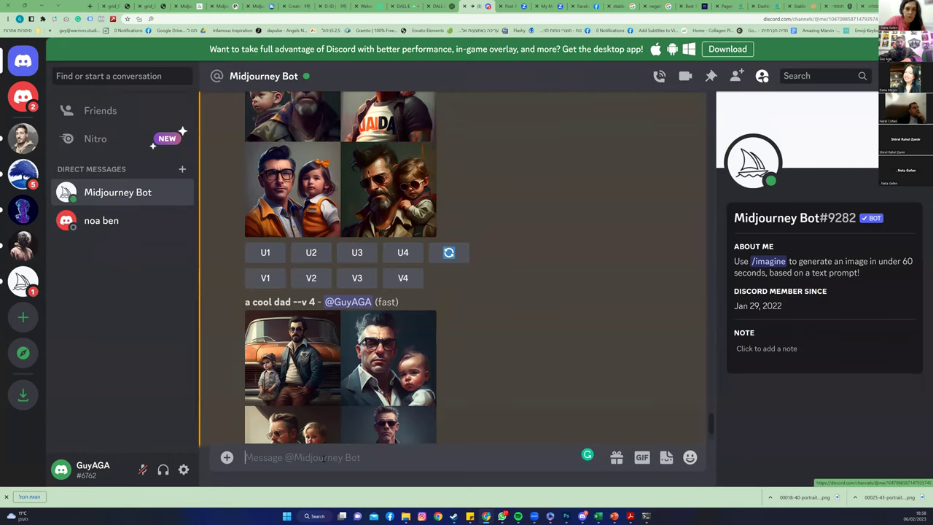
text(/)
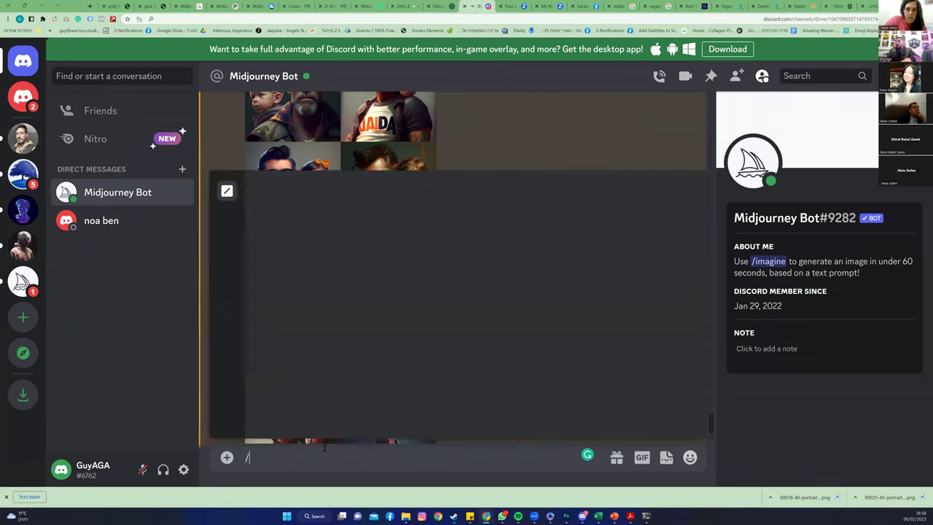
key(Return)
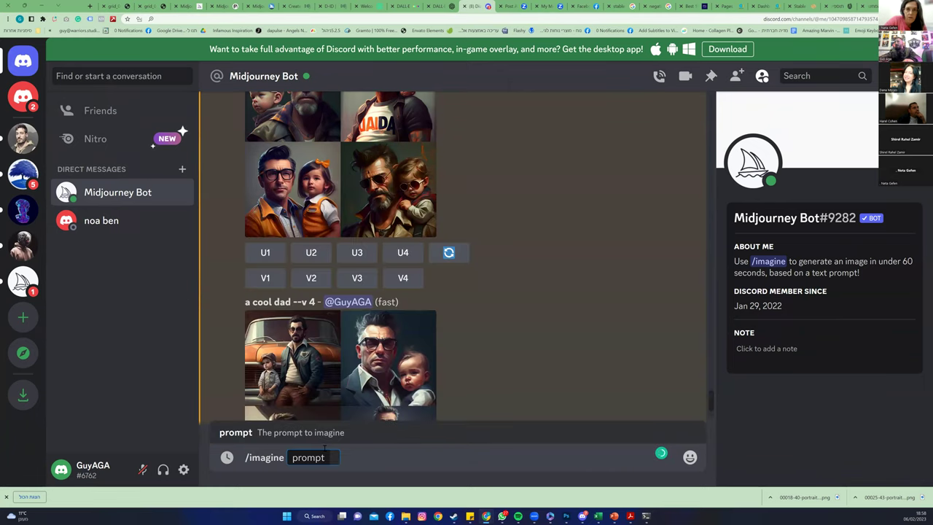
text(hyperintelligent genetically modified kakapo; humanoid kakapo wearing high tech biomechanical armor)
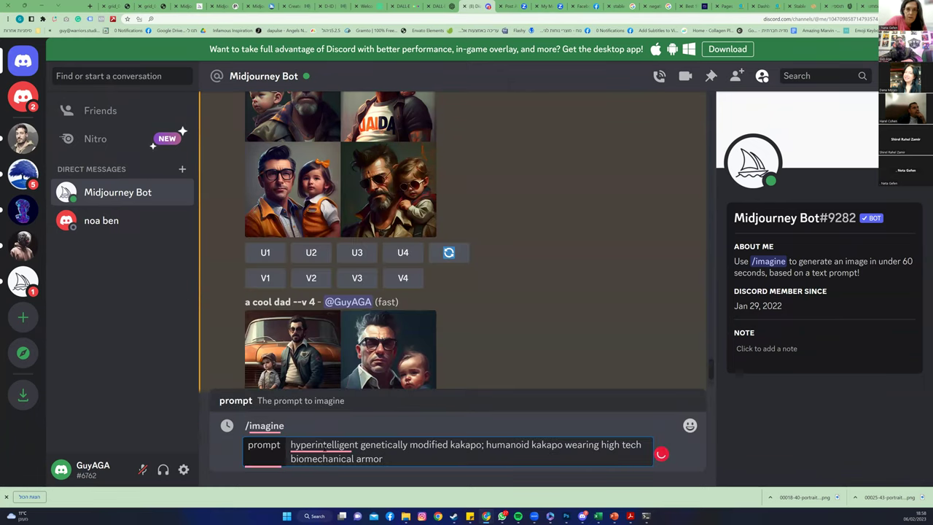
key(Return)
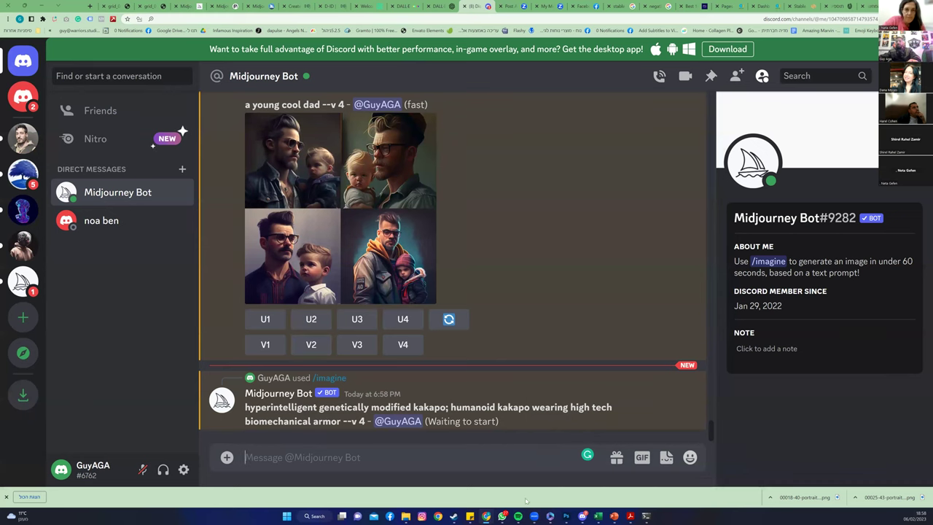
Switch to the "GENERATIVE AI FOR DIGITAL MARKETING (1).pptx" presentation in PowerPoint
mouse_move(616, 514)
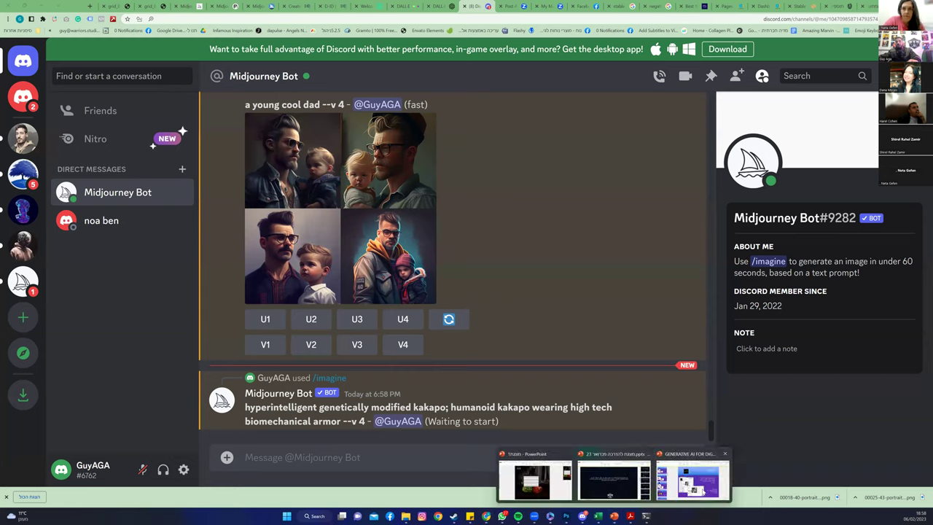
click(711, 474)
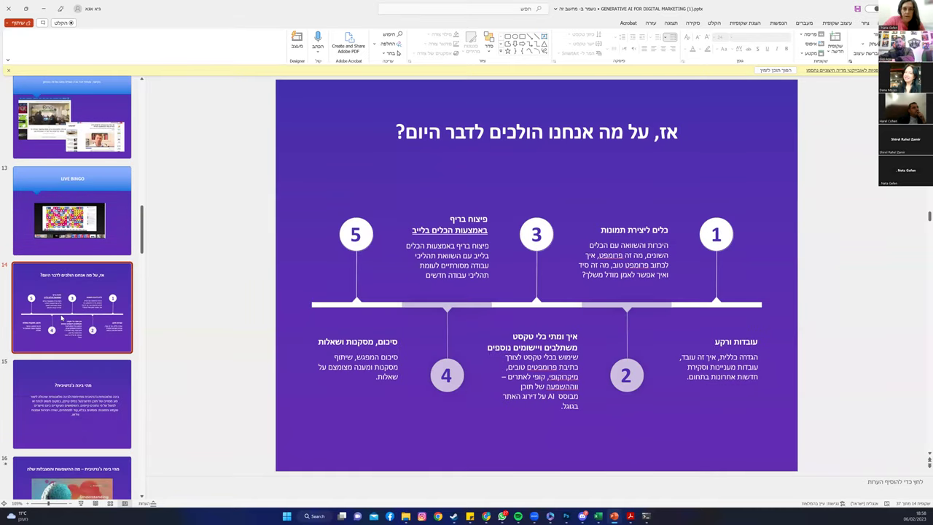
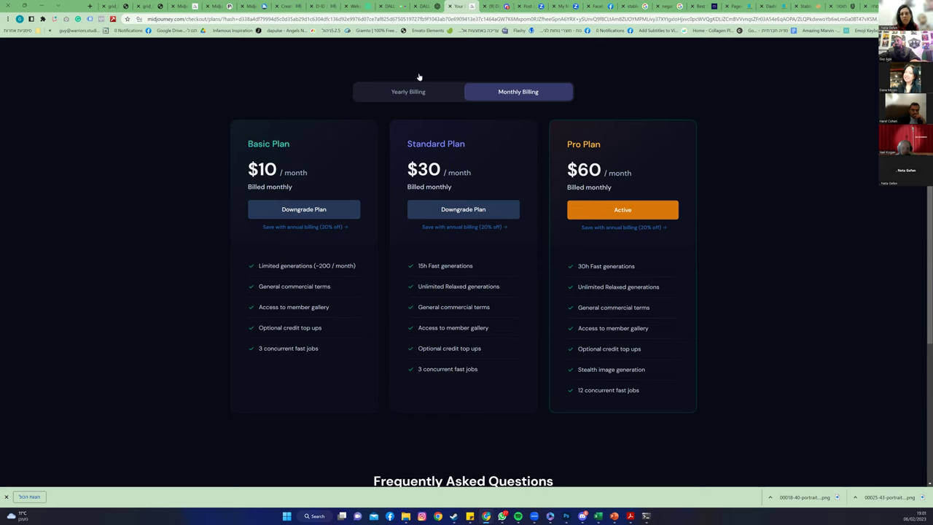
Return to the Midjourney Bot conversation in Discord and examine the generated armored kakapo image grid at enlarged size
click(493, 6)
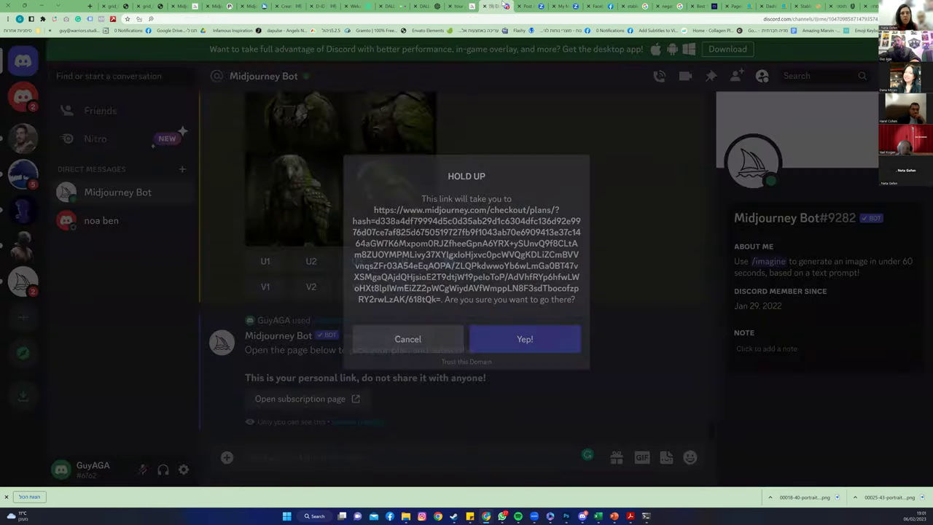
key(Escape)
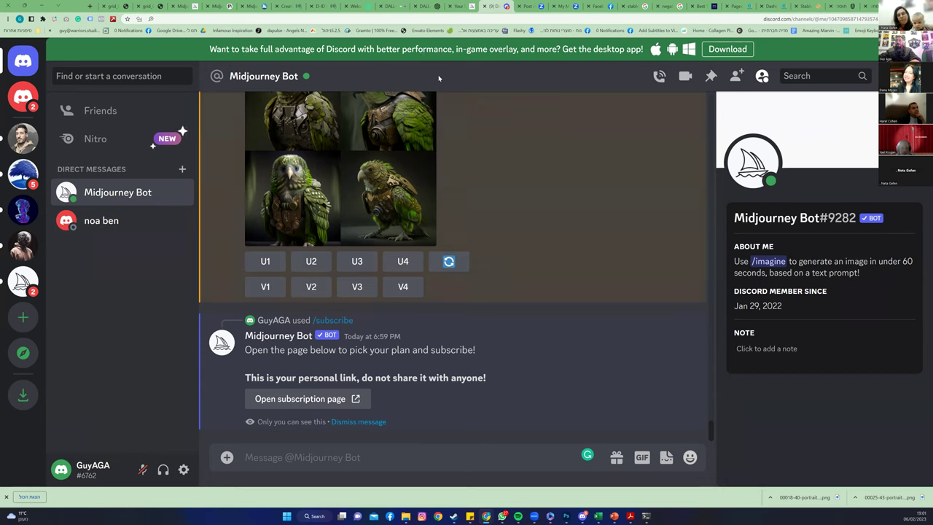
click(393, 233)
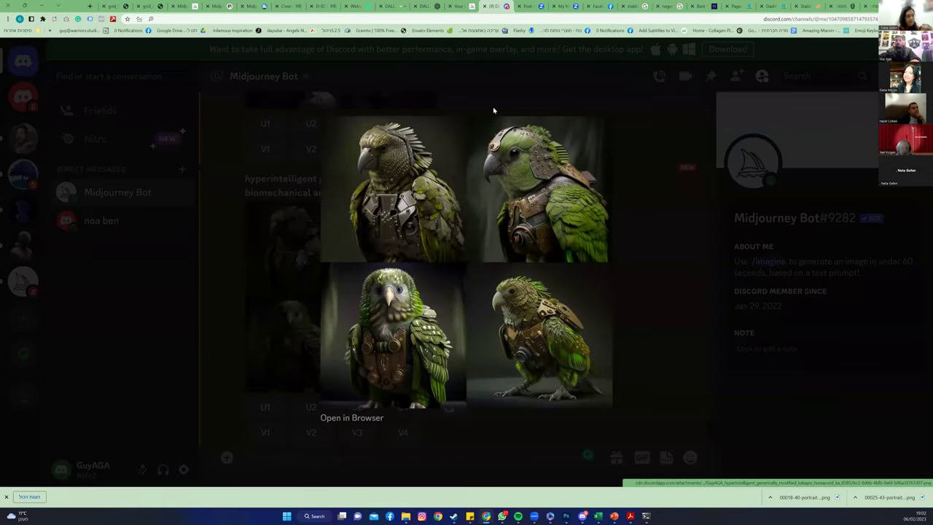
click(660, 211)
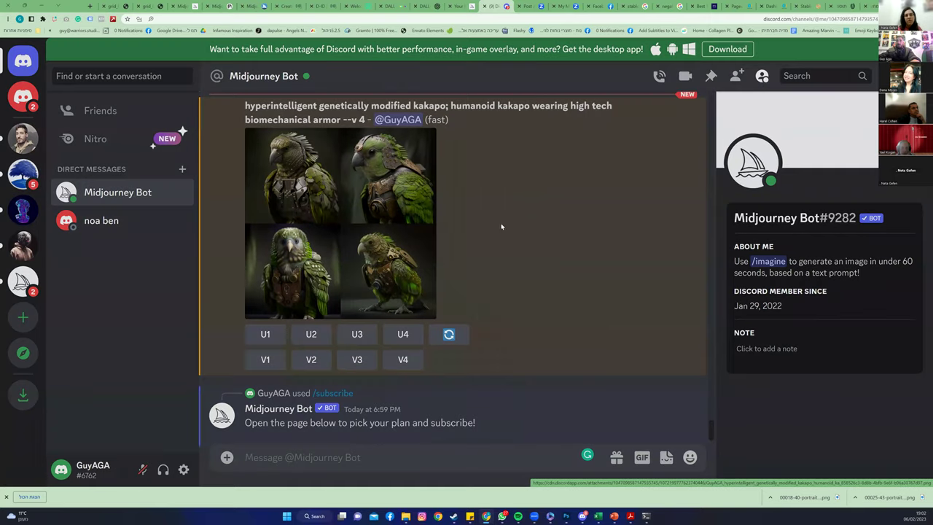
click(335, 201)
click(491, 281)
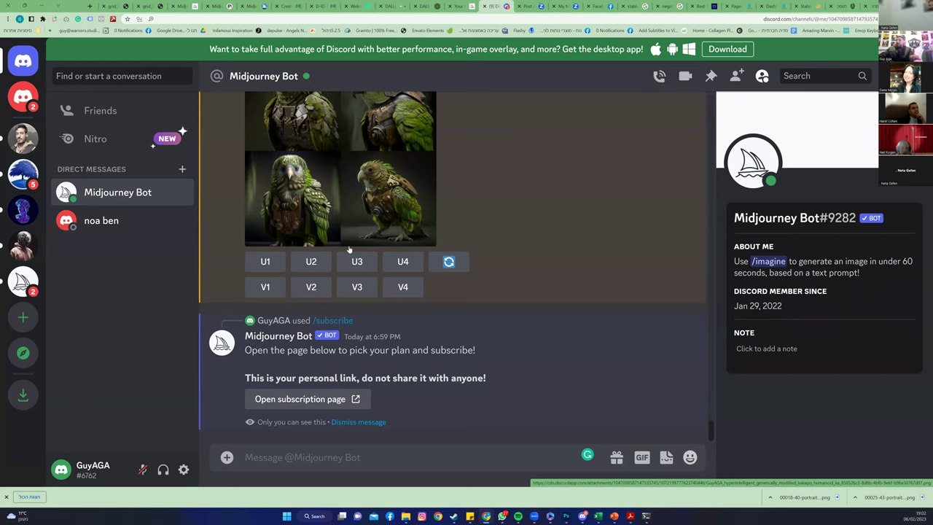
click(331, 198)
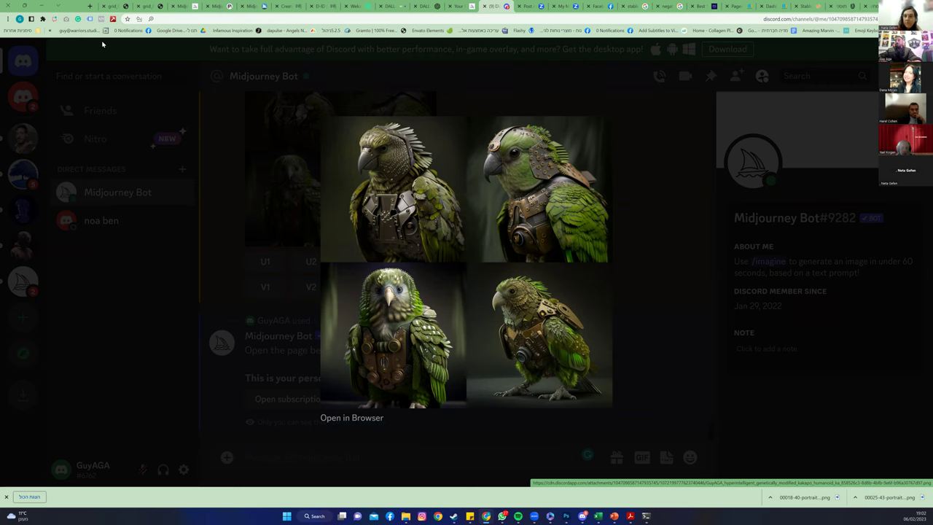
click(102, 44)
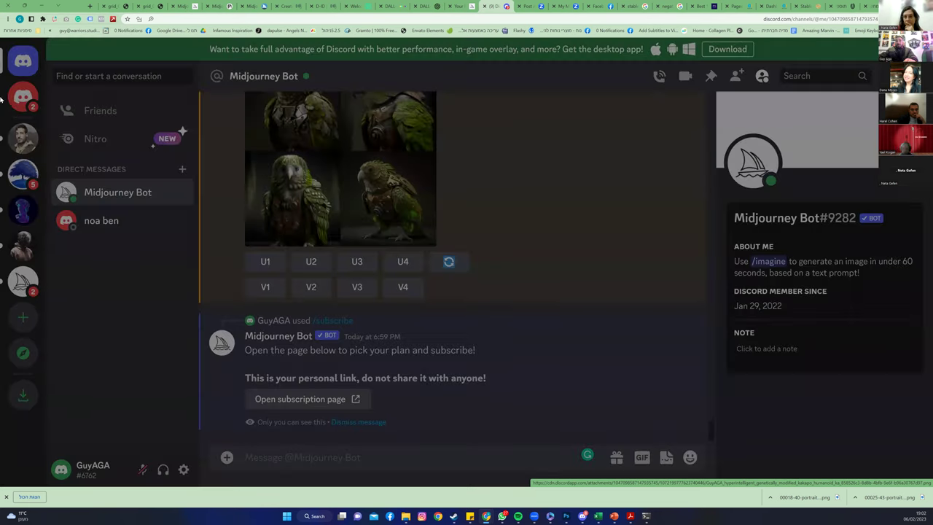
Generate images from the prompt "Nike metcon 7 pride colors" with /imagine in the Midjourney Bot conversation
click(381, 452)
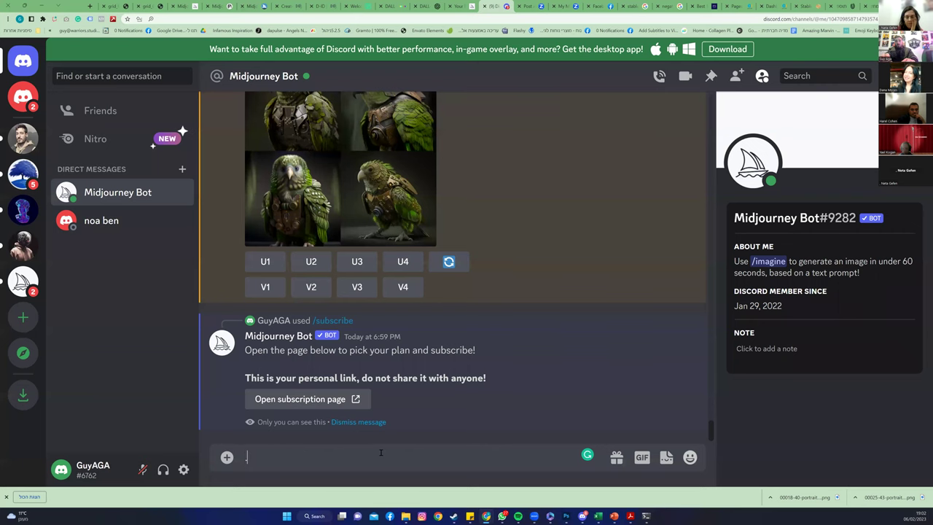
text(/)
key(Return)
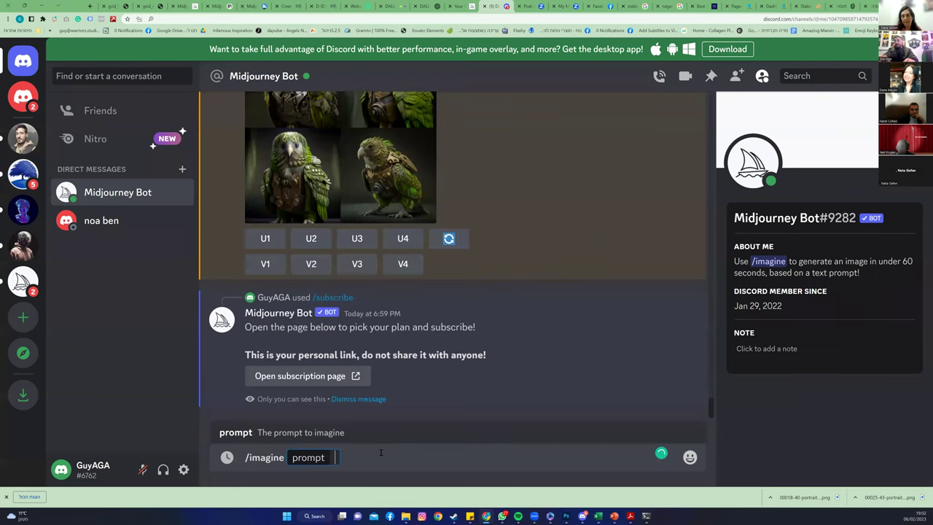
text(Nike)
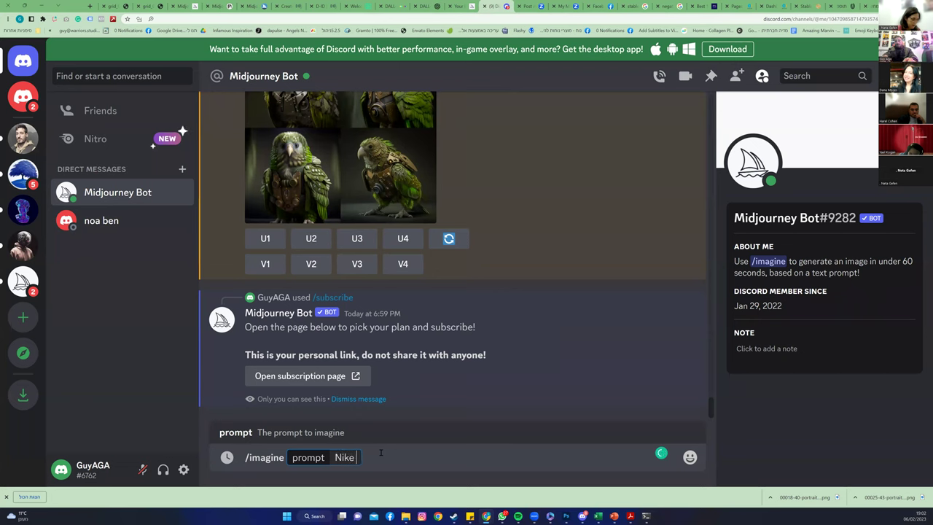
text( metcon)
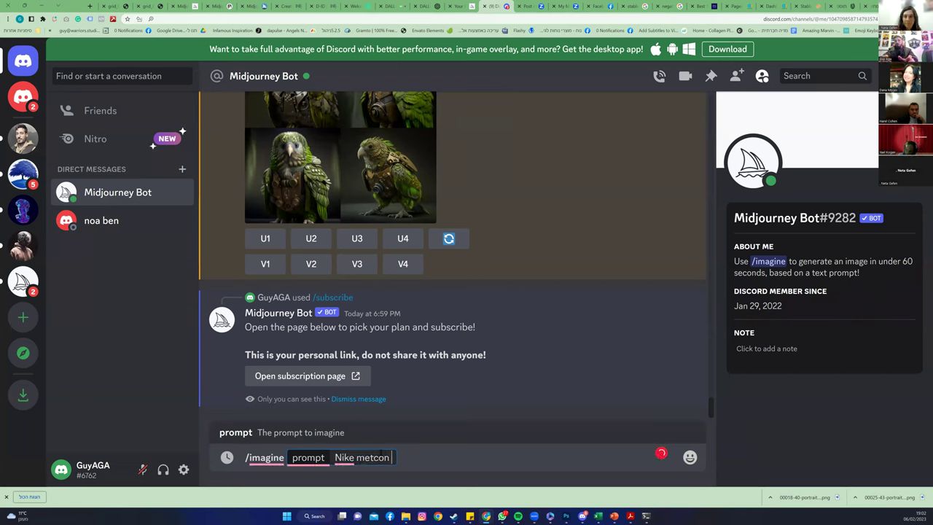
text( 7)
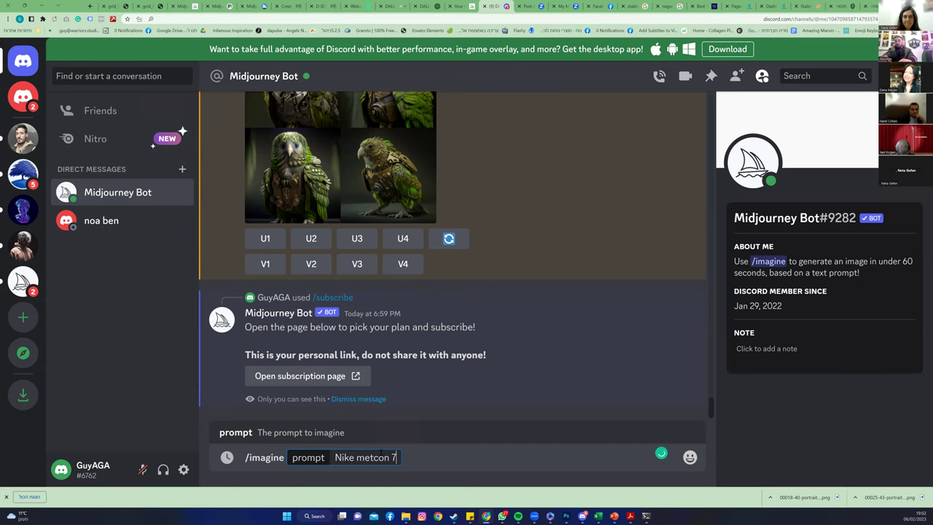
text( pri)
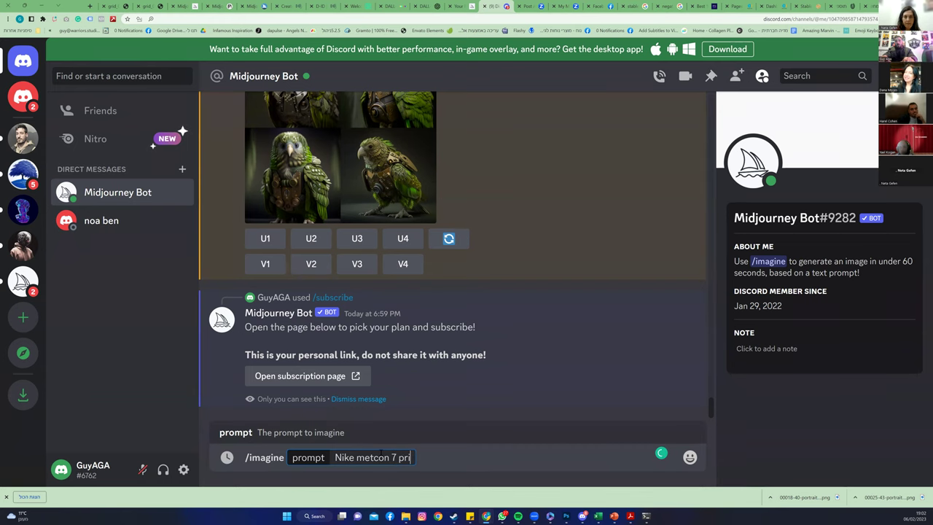
text(de colors)
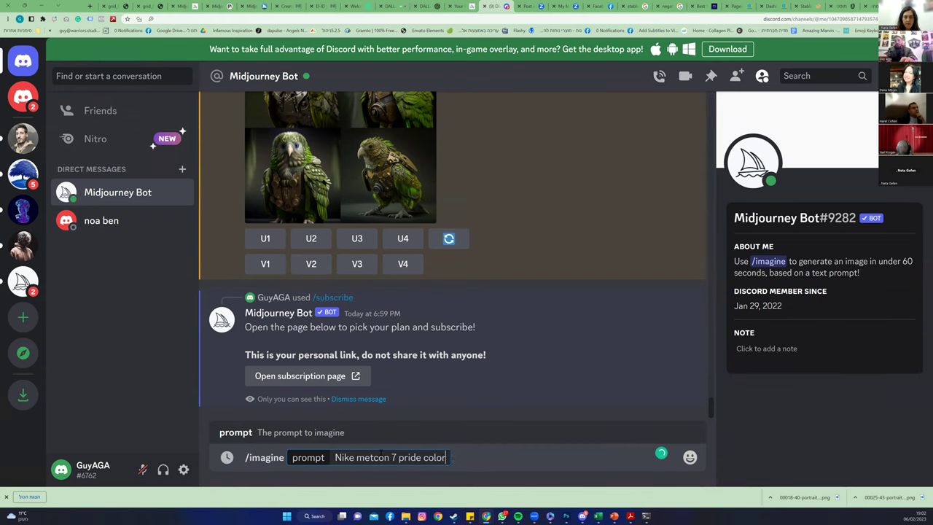
key(Return)
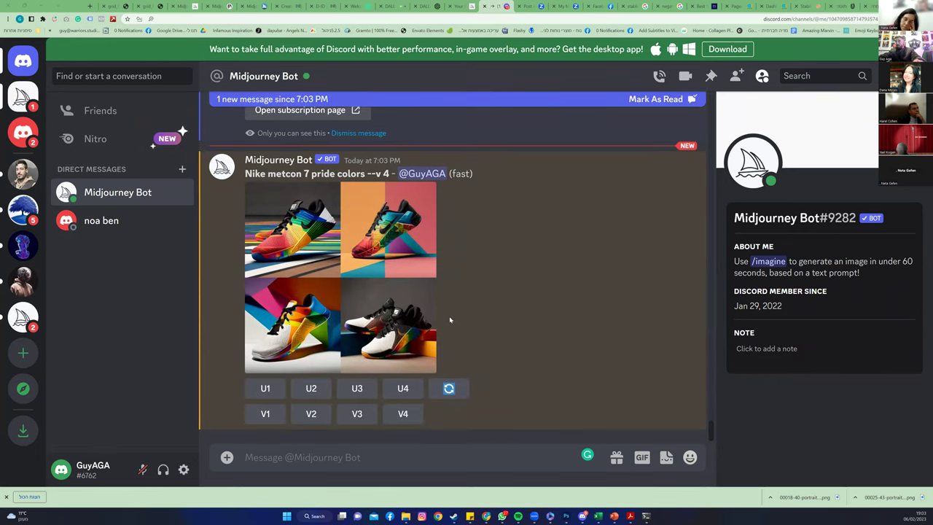
Examine the enlarged Nike metcon 7 image grid and compare it with the earlier armored kakapo grid
click(387, 235)
key(Escape)
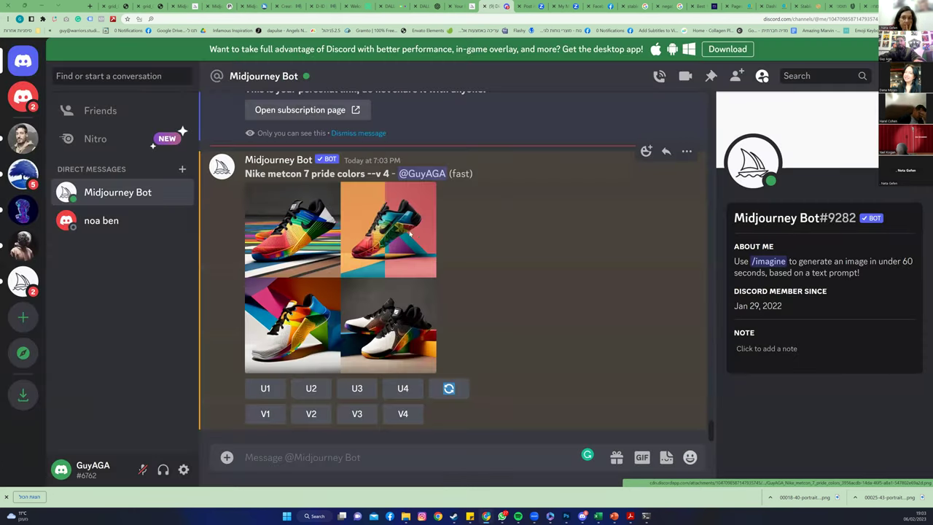
scroll(392, 245, up, 5)
click(388, 221)
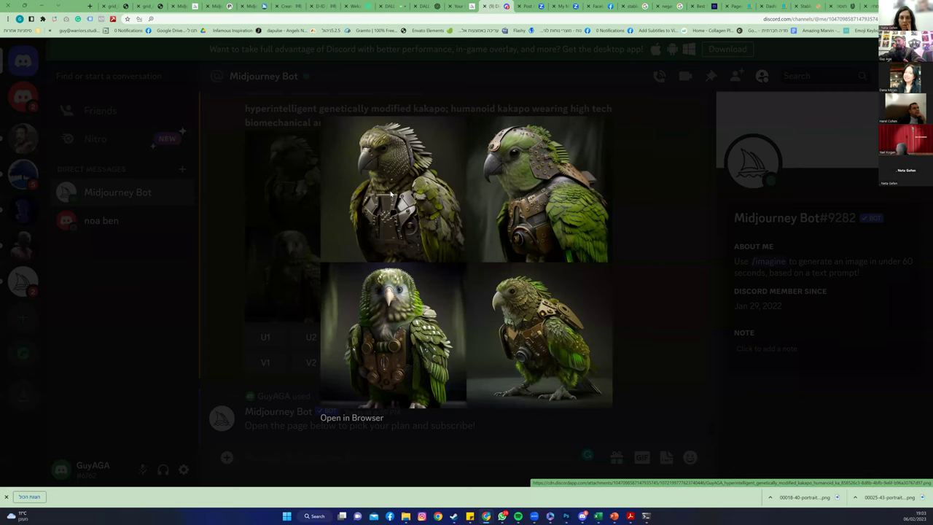
click(610, 231)
scroll(401, 304, down, 5)
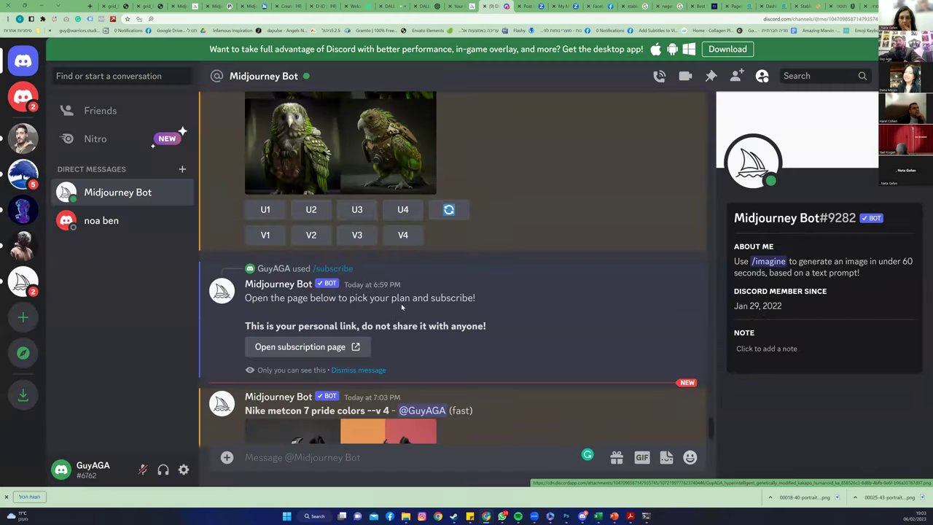
click(396, 227)
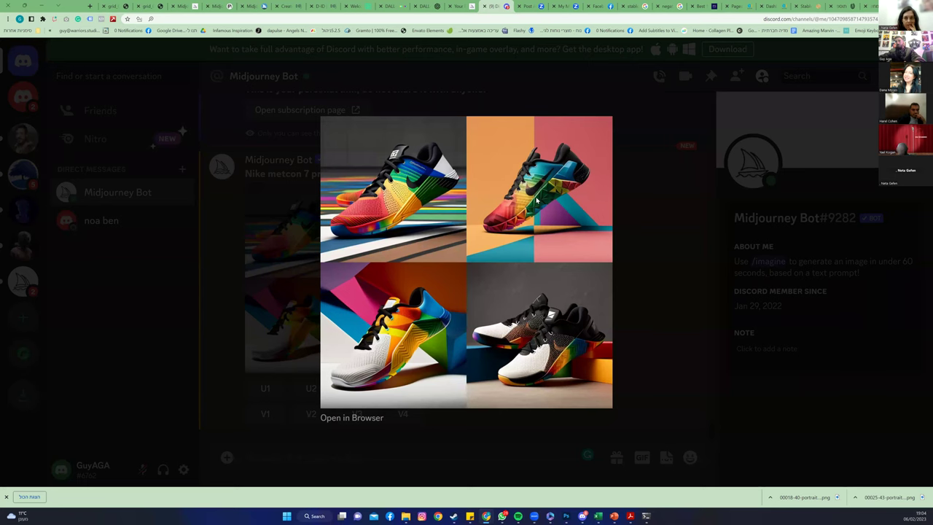
click(640, 243)
Submit the prompt "adidas shoes pride colors" with /imagine to the Midjourney Bot
click(409, 448)
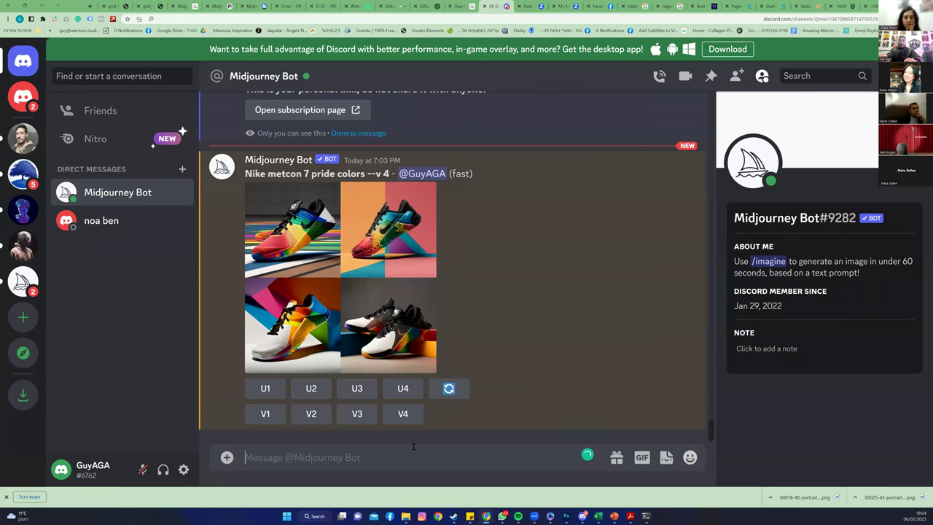
text(/)
key(Tab)
text(adida)
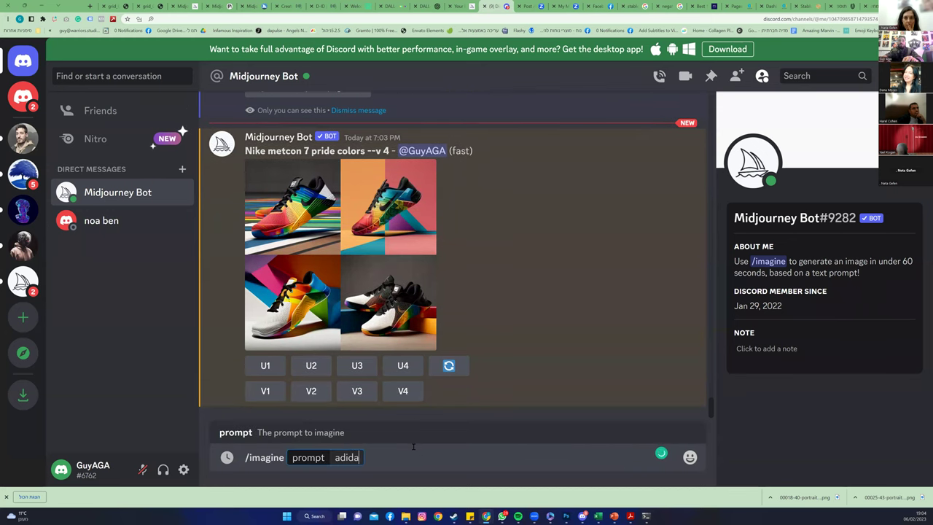
text(s shoes )
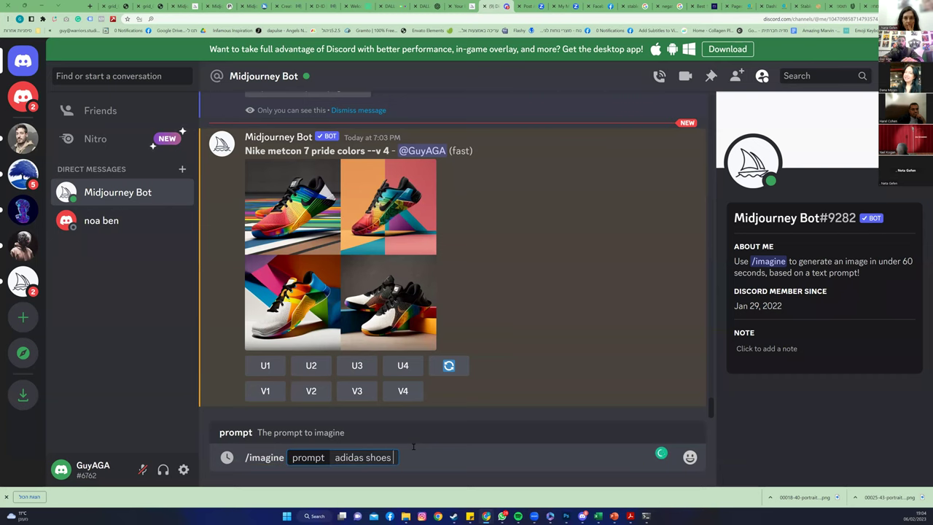
text(pride colors)
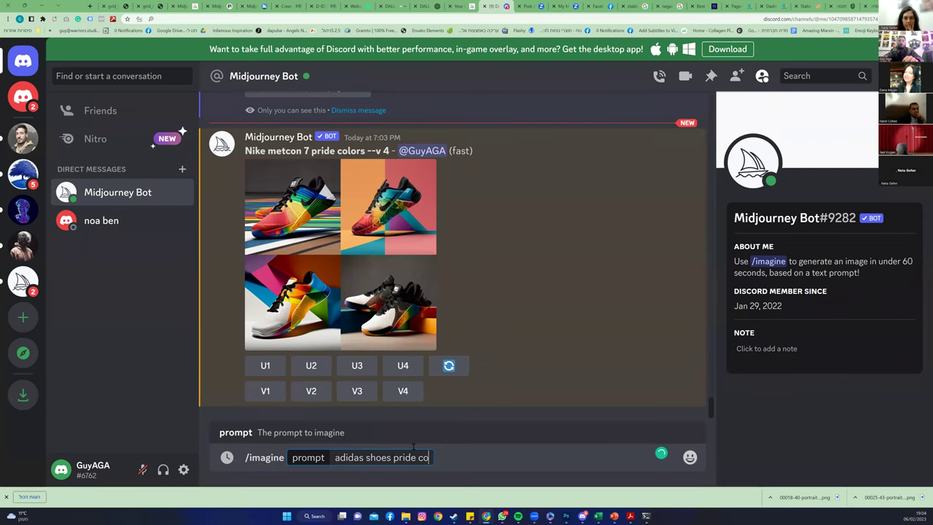
key(Return)
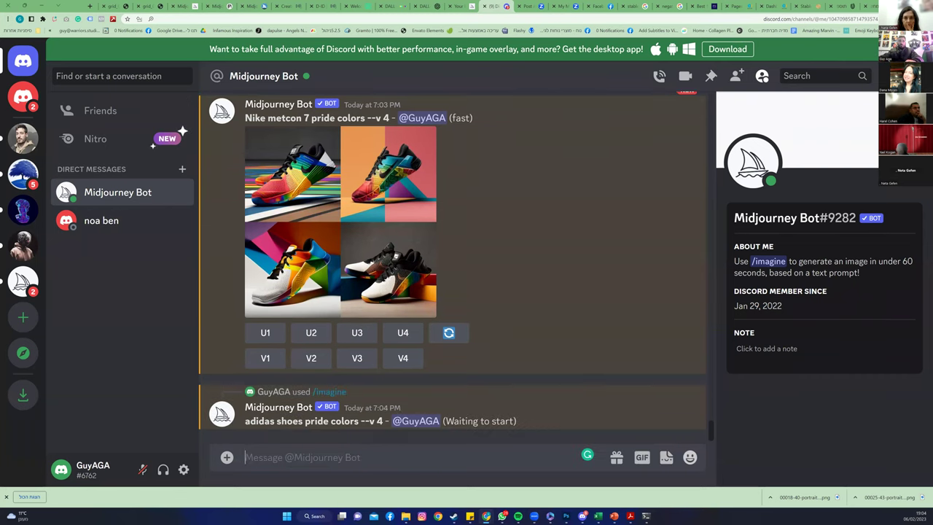
Switch to the "GENERATIVE AI FOR DIGITAL MARKETING (1).pptx" presentation in PowerPoint and advance from the agenda to slide 15 on generative AI
mouse_move(614, 516)
click(667, 477)
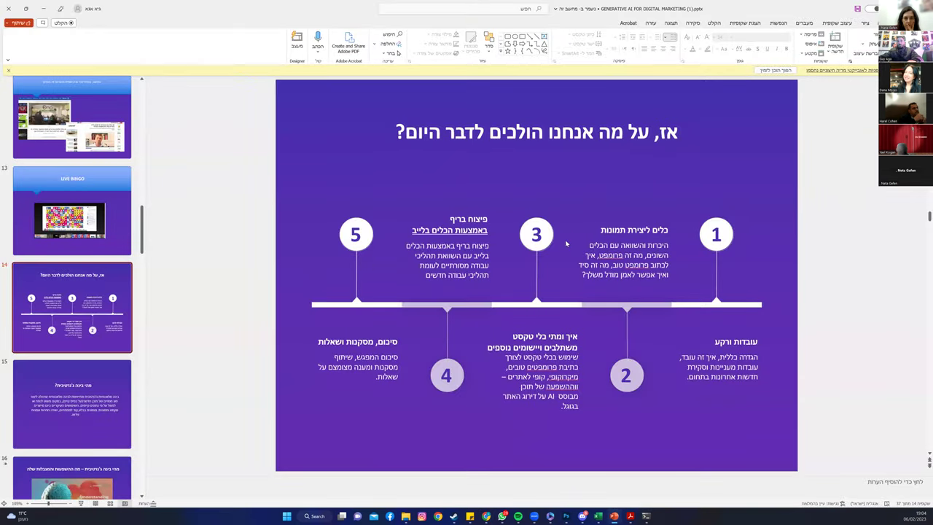
click(746, 355)
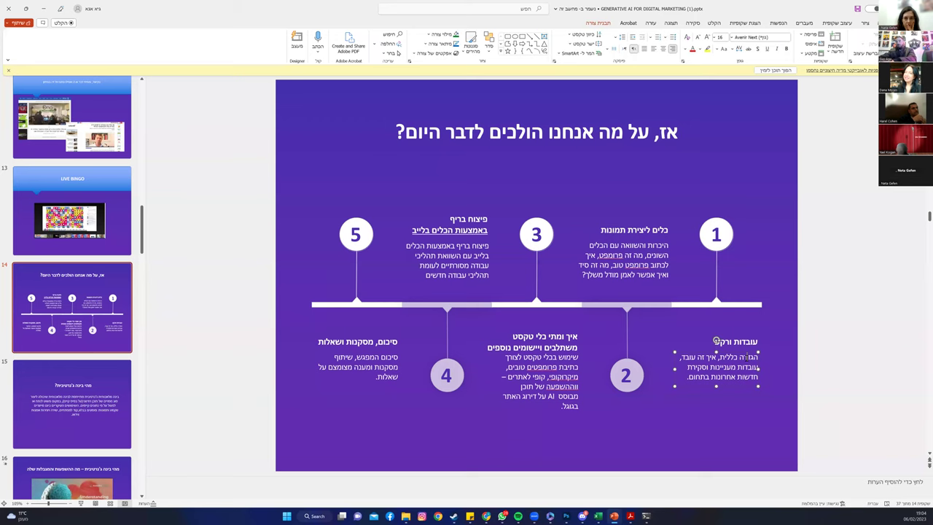
click(748, 454)
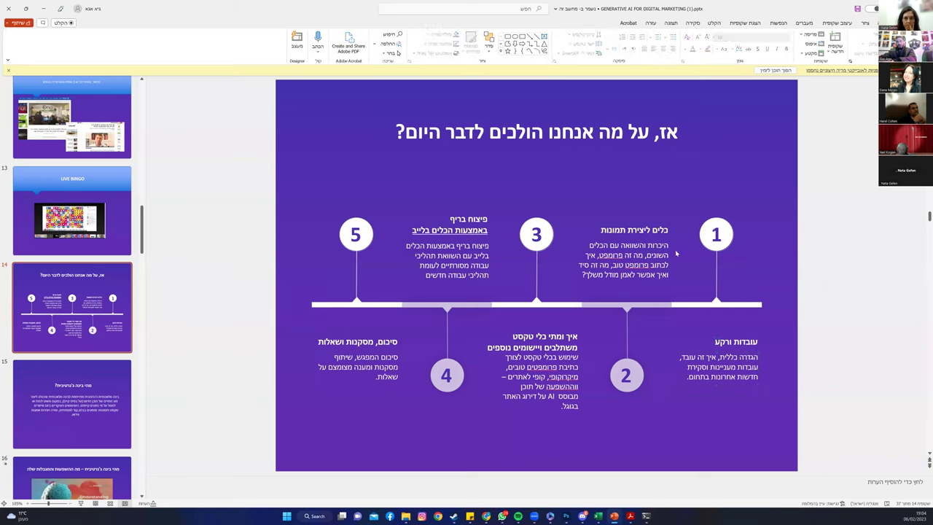
key(Down)
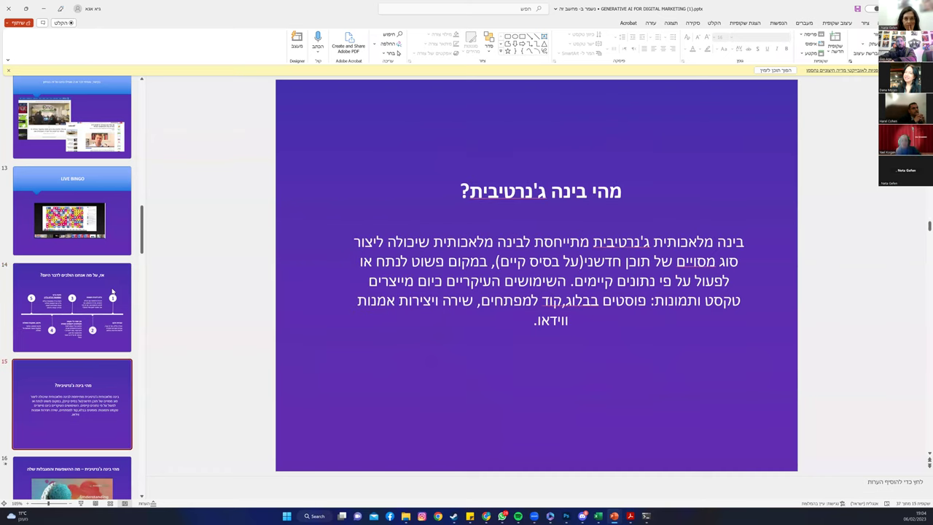